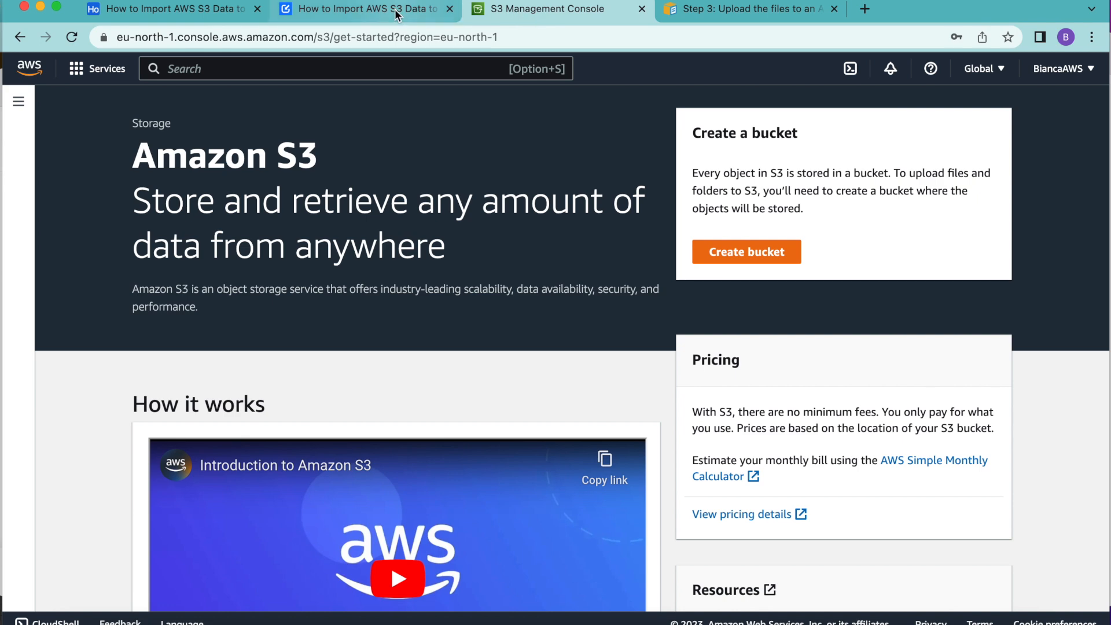
- Switch to the Airtable base, find Data Fetcher in the extensions marketplace and add it to the base
left_click(395, 9)
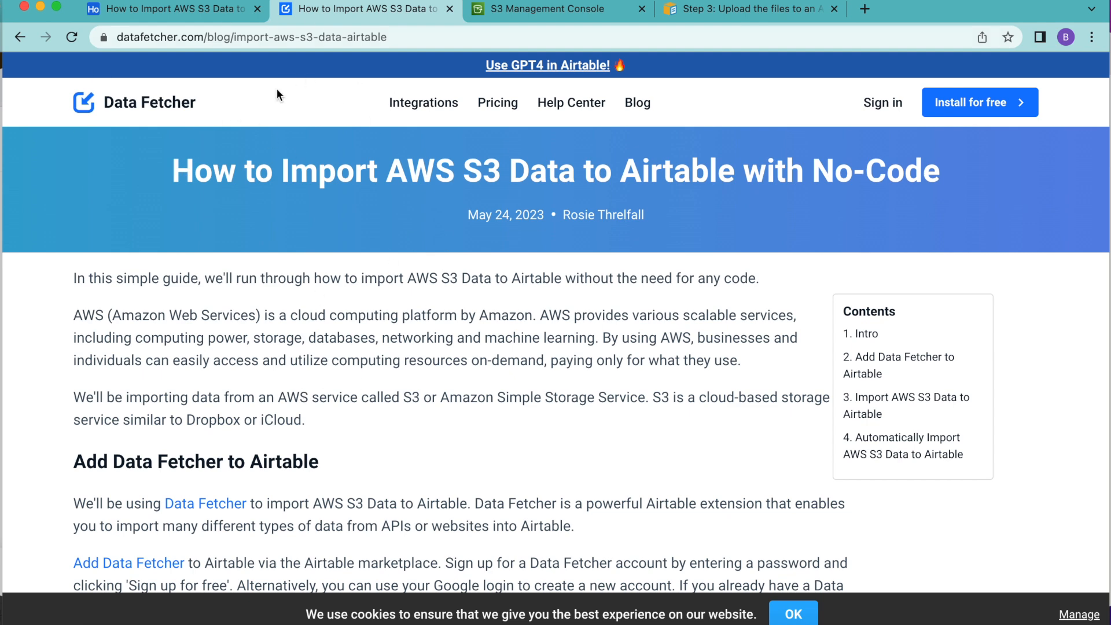
left_click(180, 8)
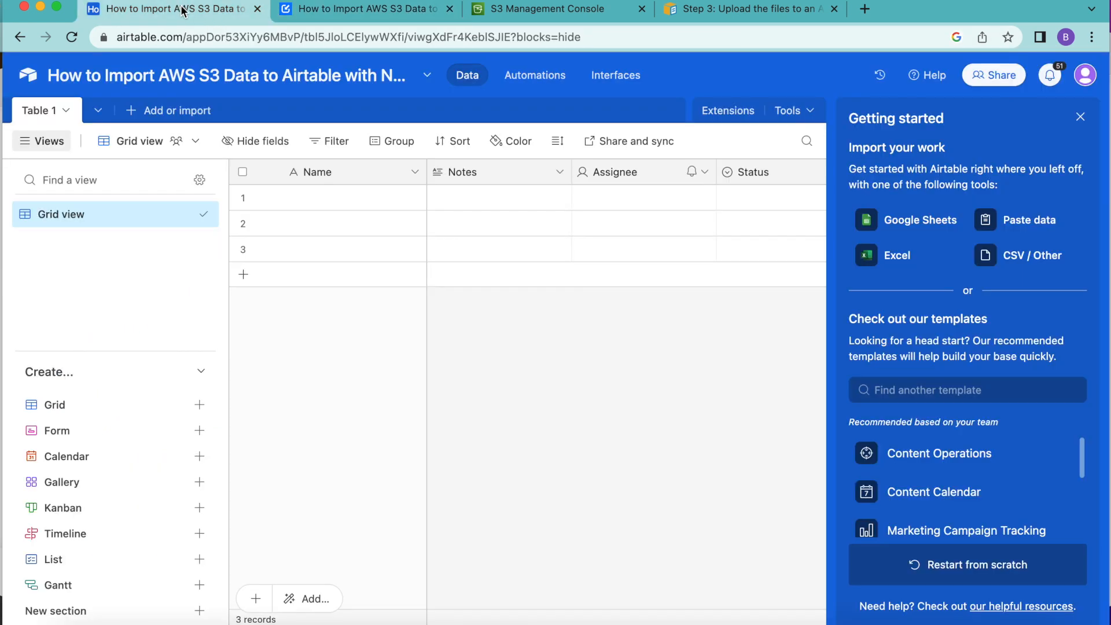
left_click(1081, 118)
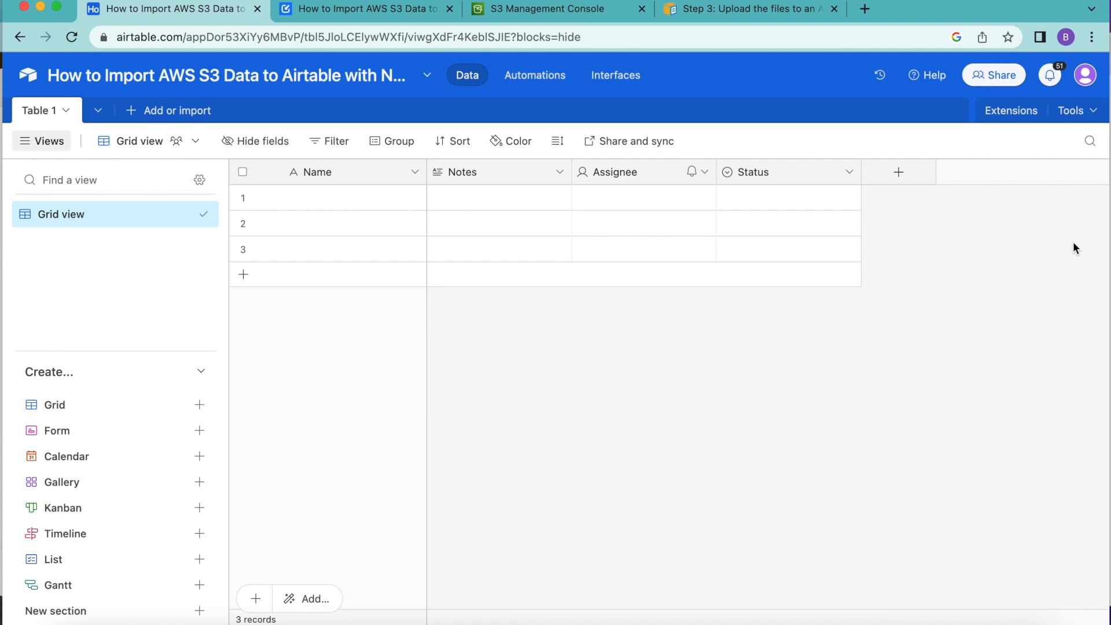
left_click(1001, 116)
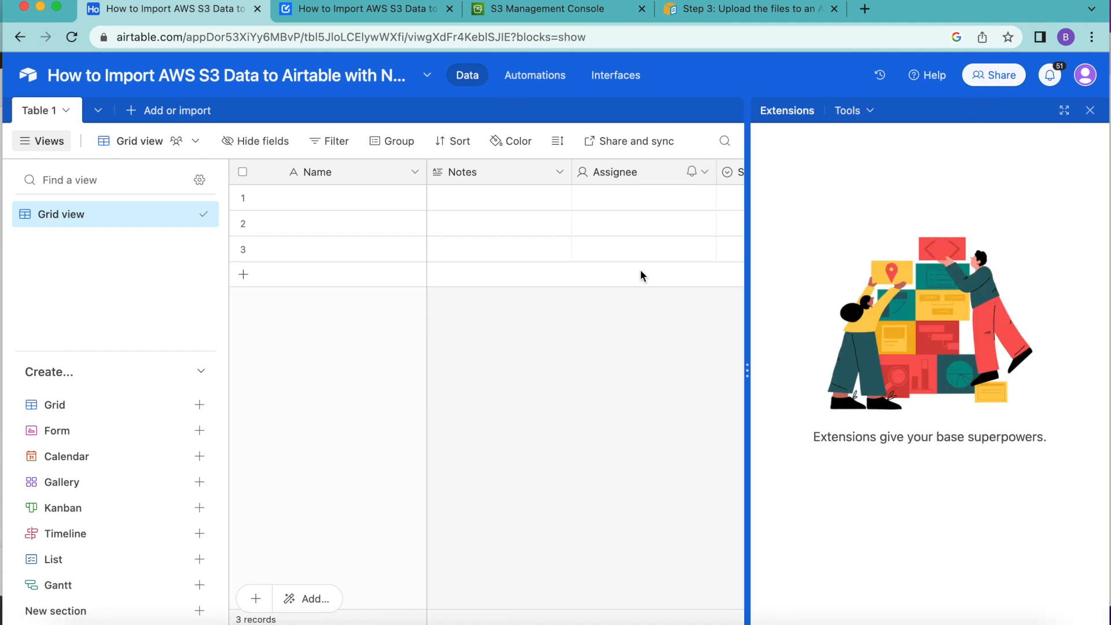
left_click(924, 521)
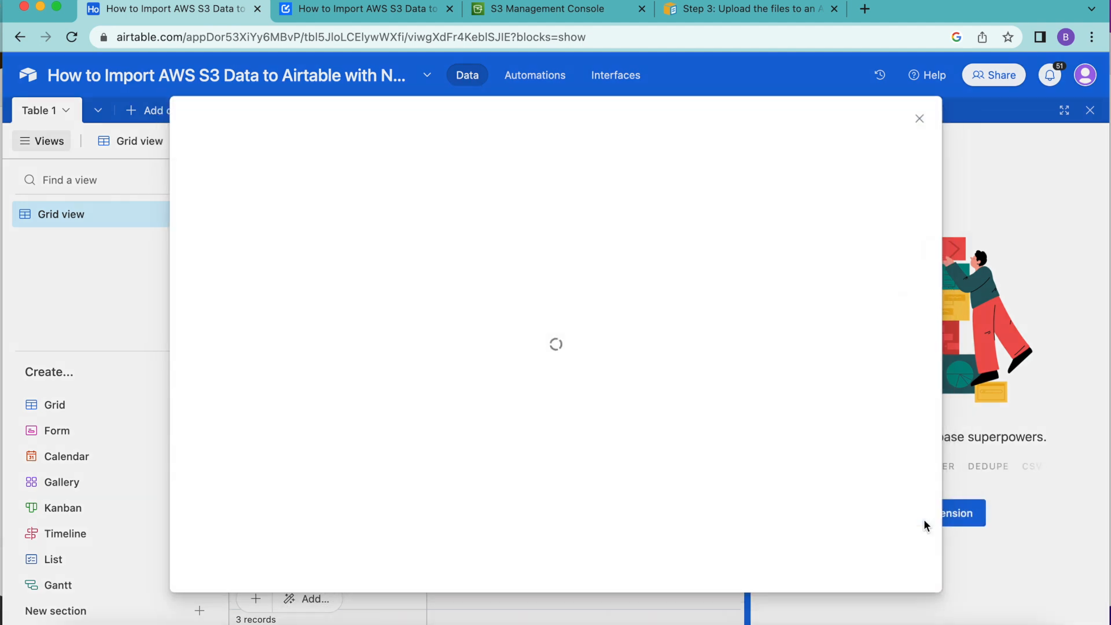
left_click(805, 157)
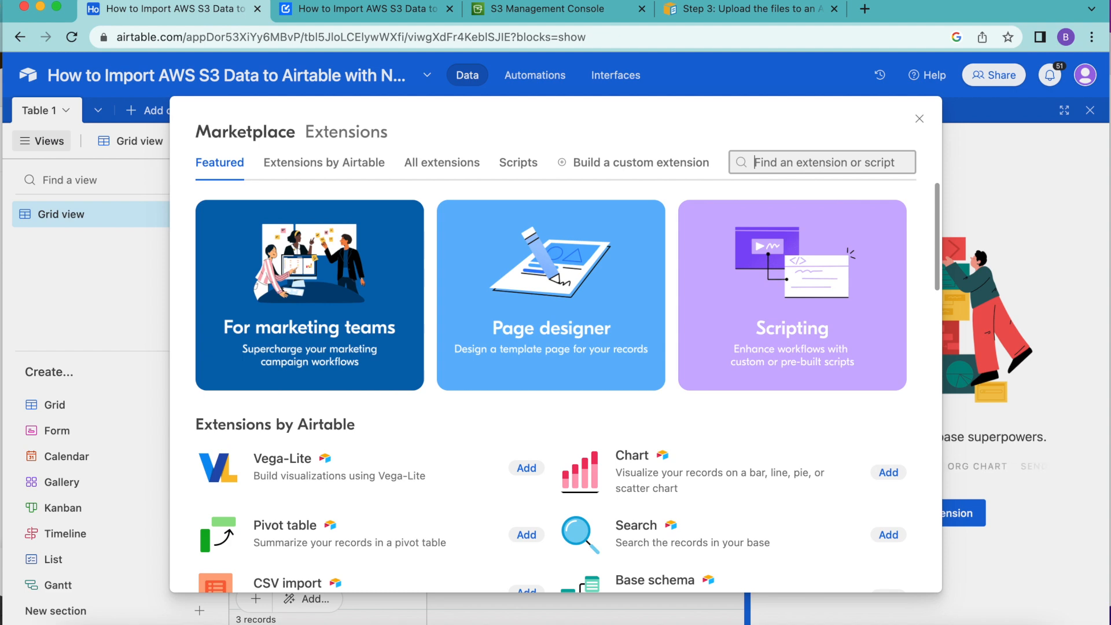
type("data f")
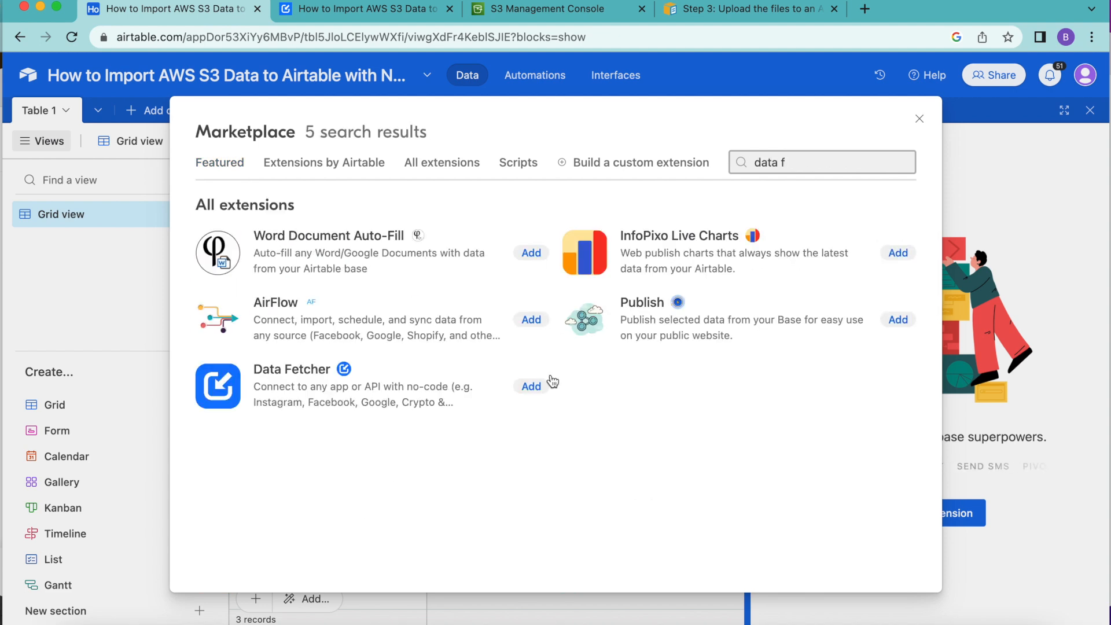
left_click(536, 387)
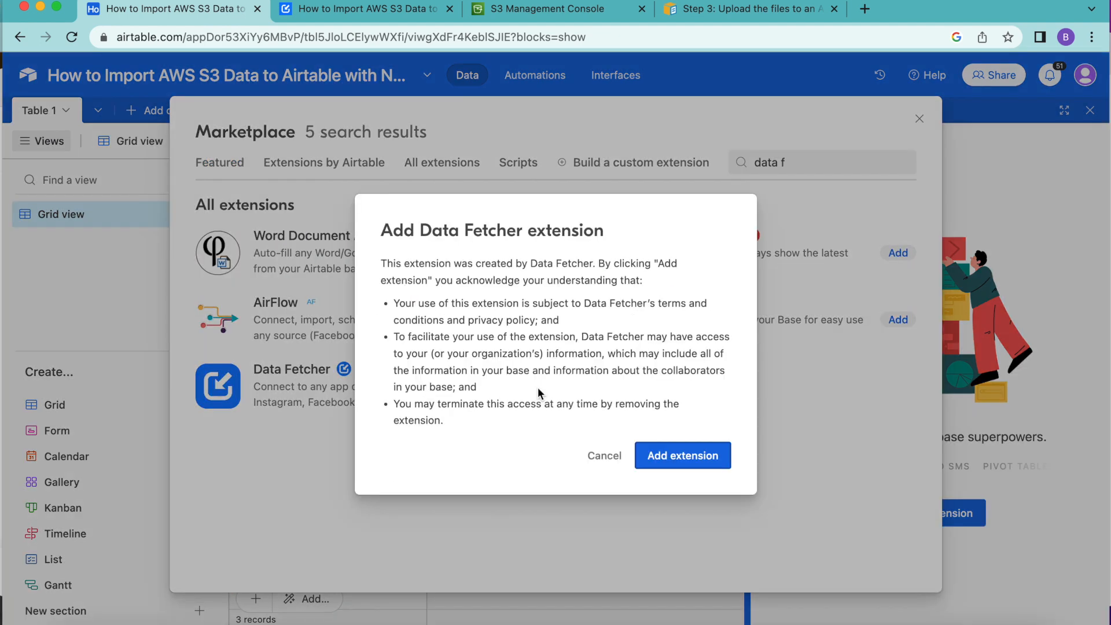
left_click(690, 458)
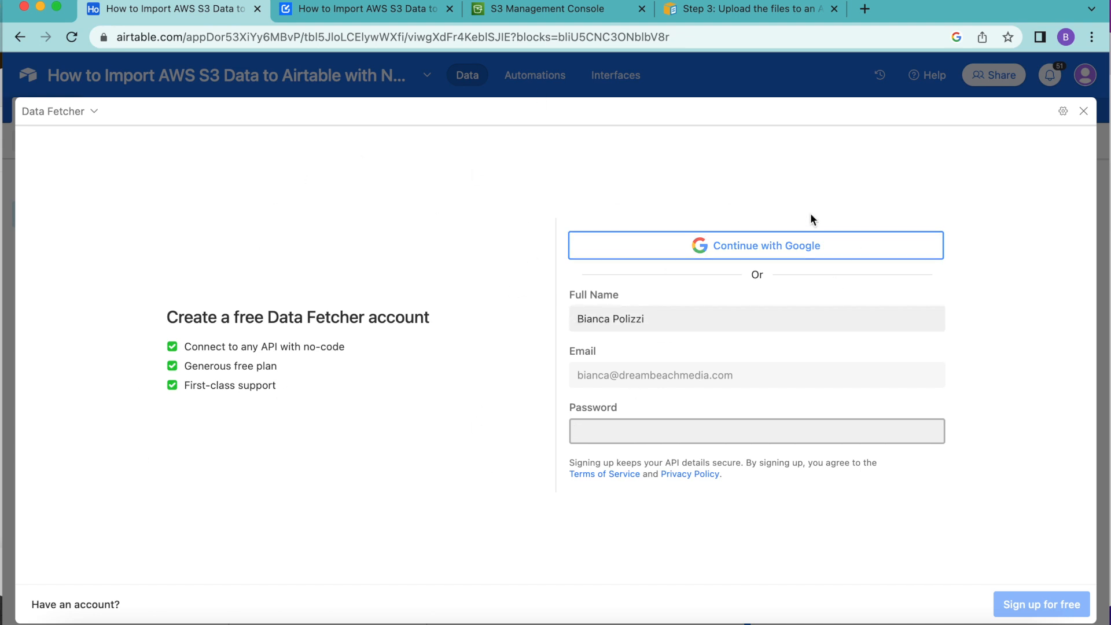
- Sign up for Data Fetcher with a Google account and create a first request using the Custom application
left_click(737, 245)
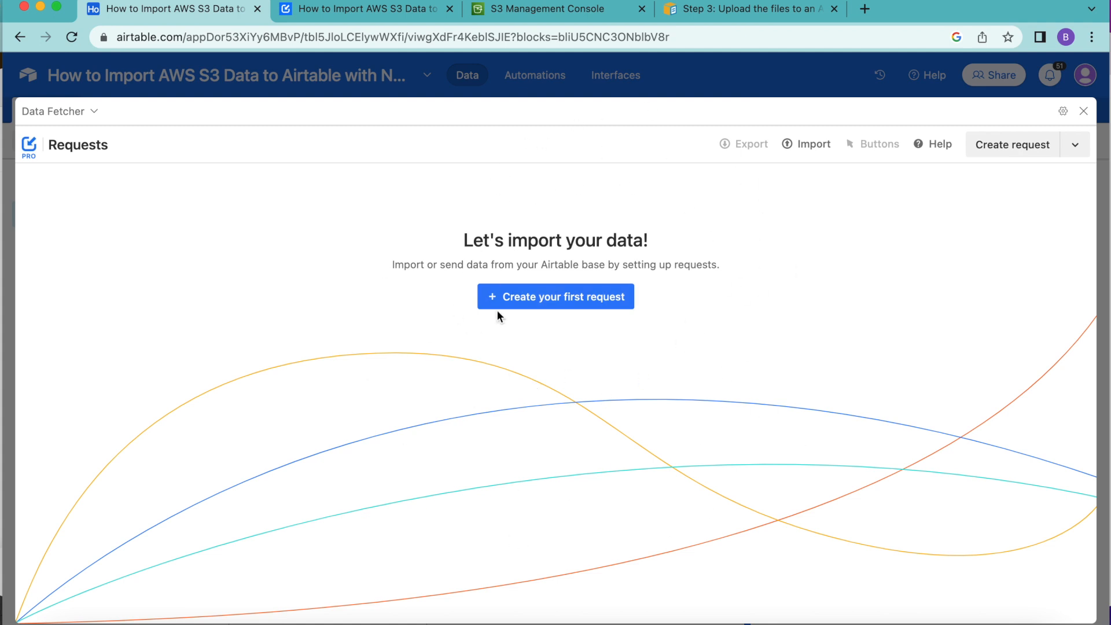
left_click(593, 299)
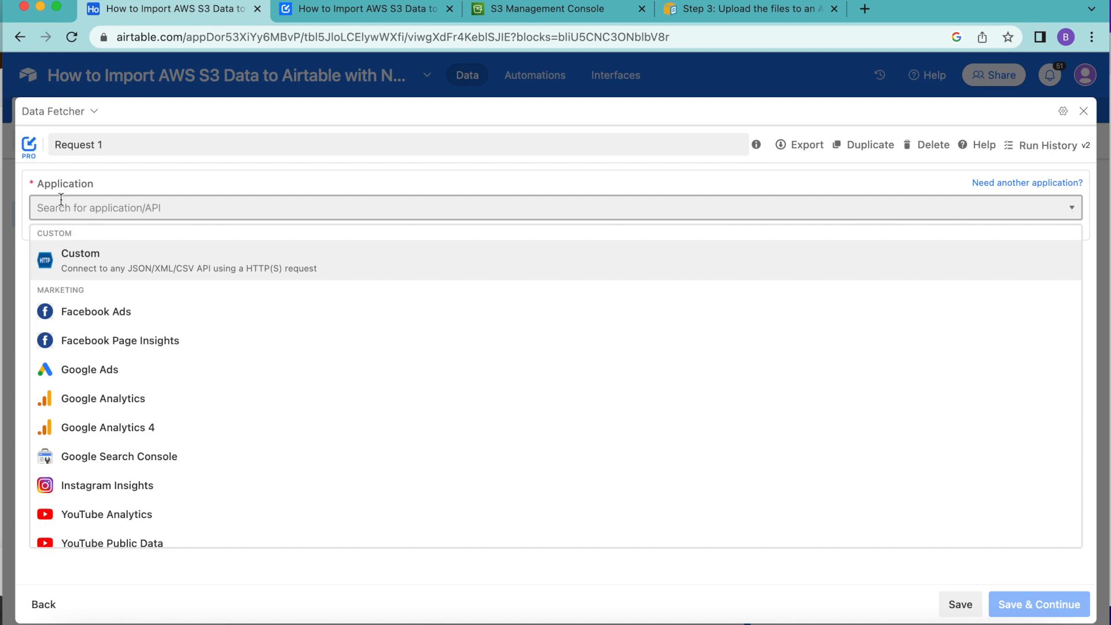
left_click(81, 261)
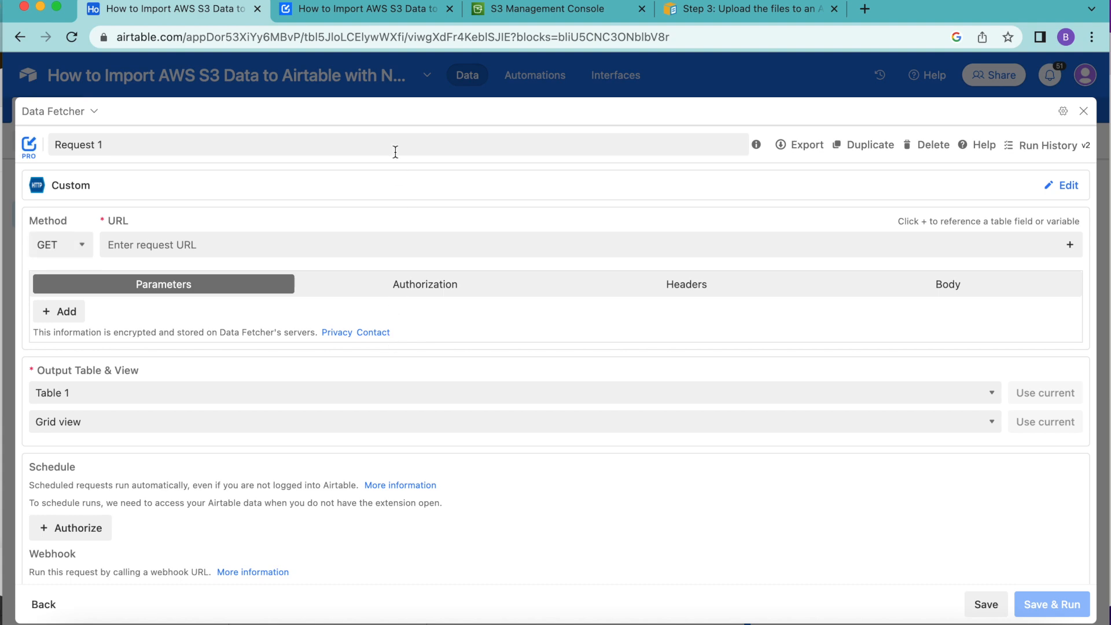
- In the Data Fetcher blog guide, find the section on the example CSV file and open its S3 upload instructions
left_click(393, 14)
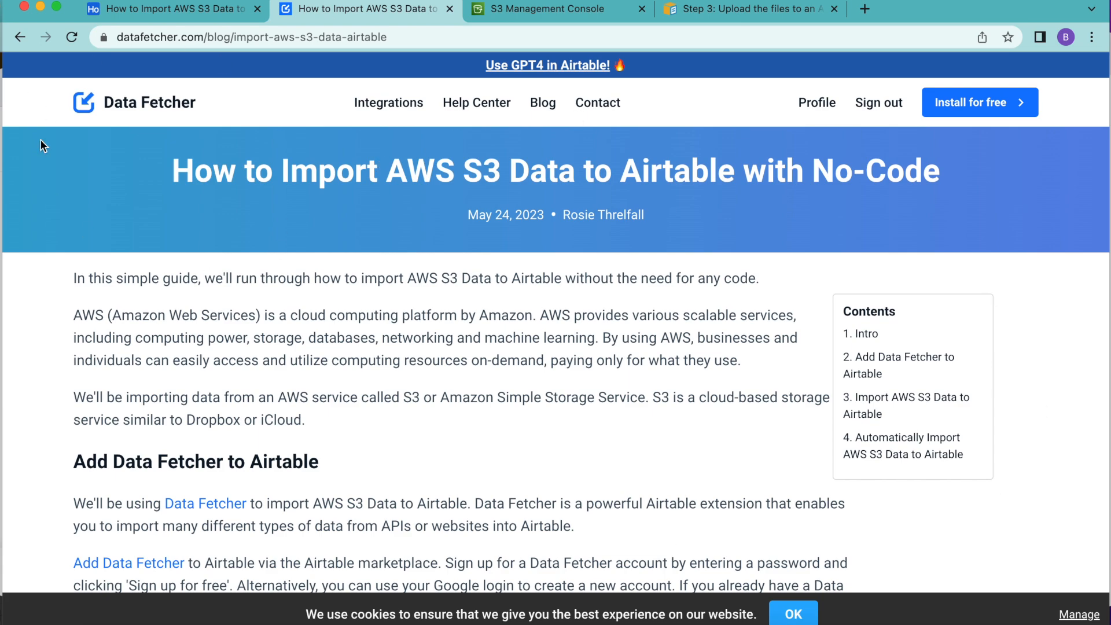
scroll(342, 434, "down", 8)
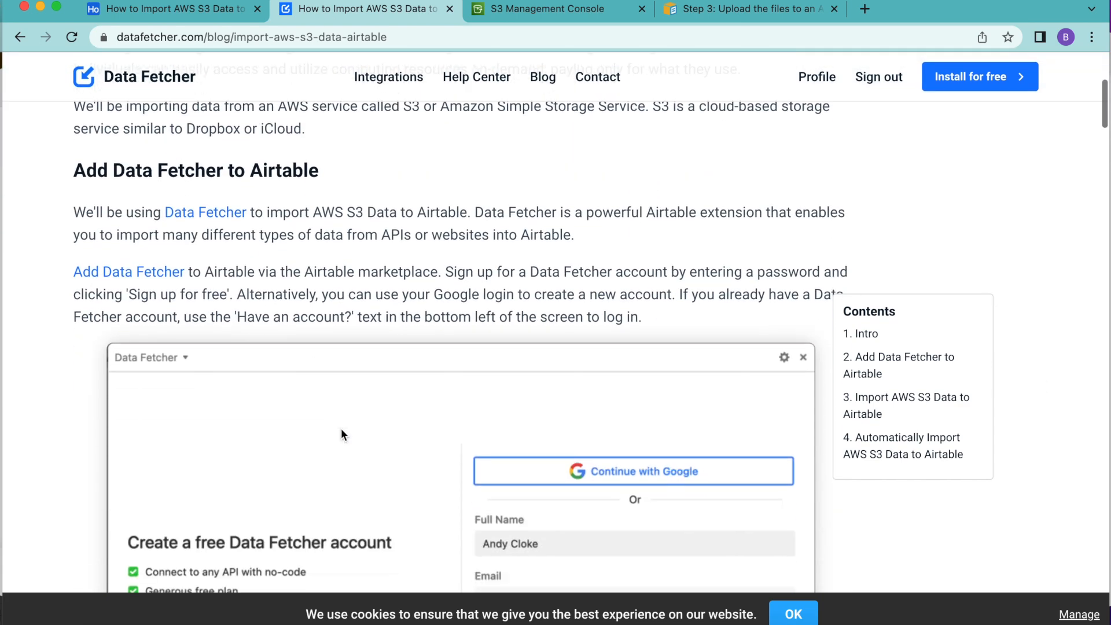
scroll(342, 431, "down", 20)
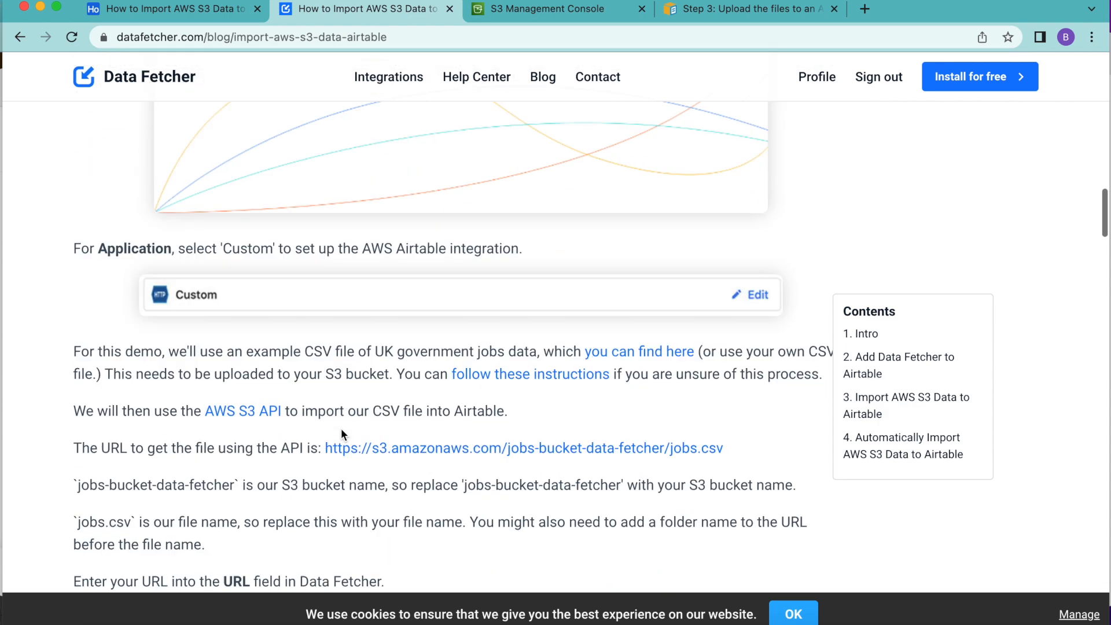
scroll(341, 434, "up", 1)
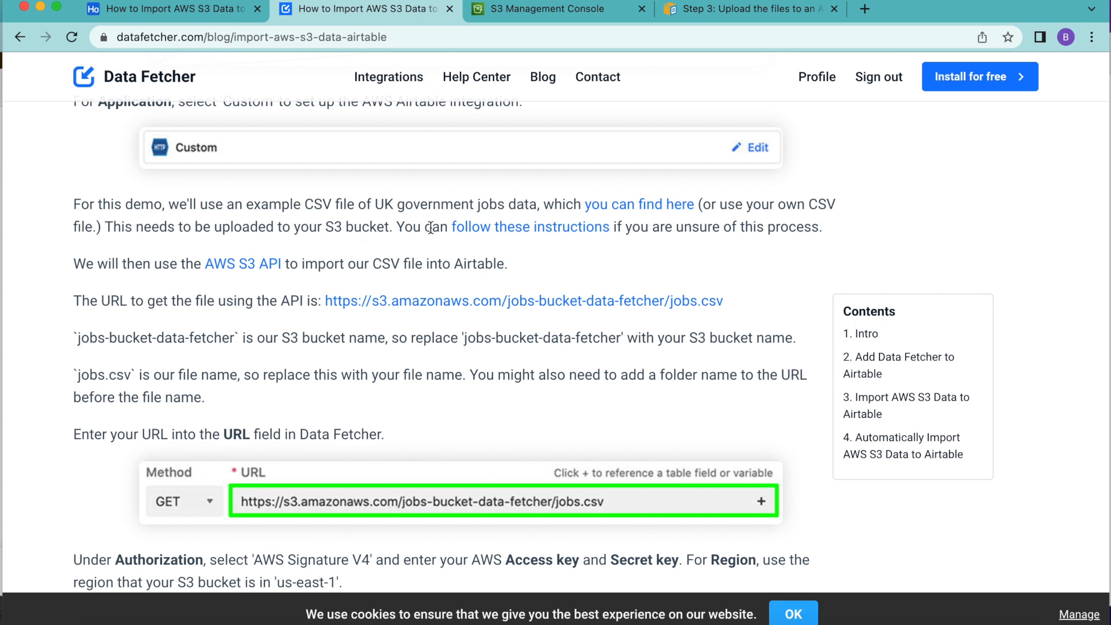
left_click(507, 227)
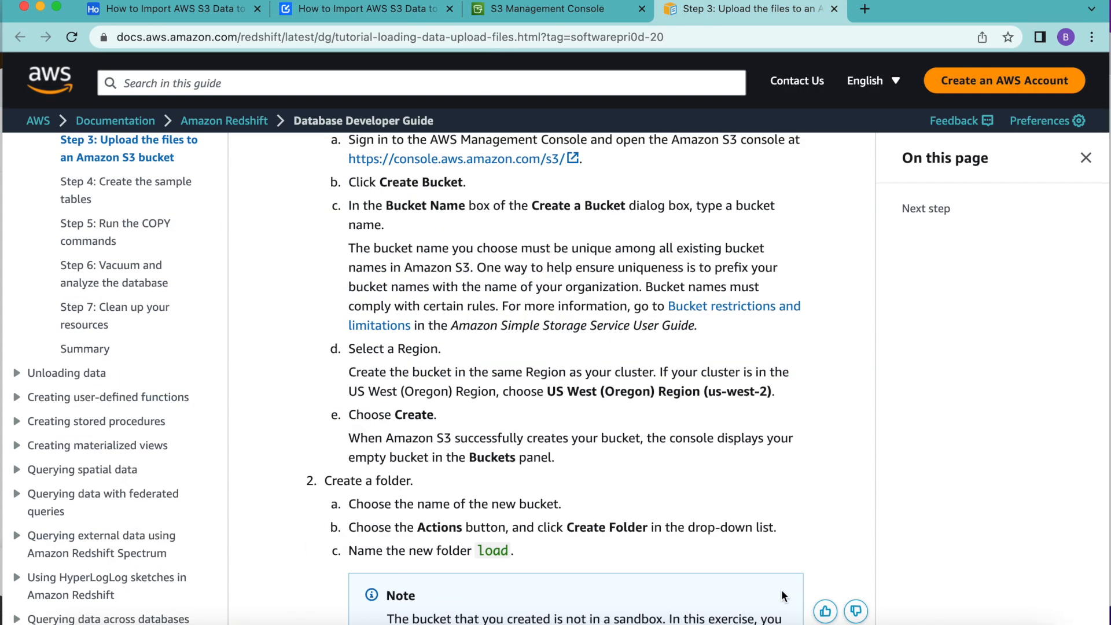
left_click(378, 7)
left_click_drag(726, 288, 327, 285)
key("super+c")
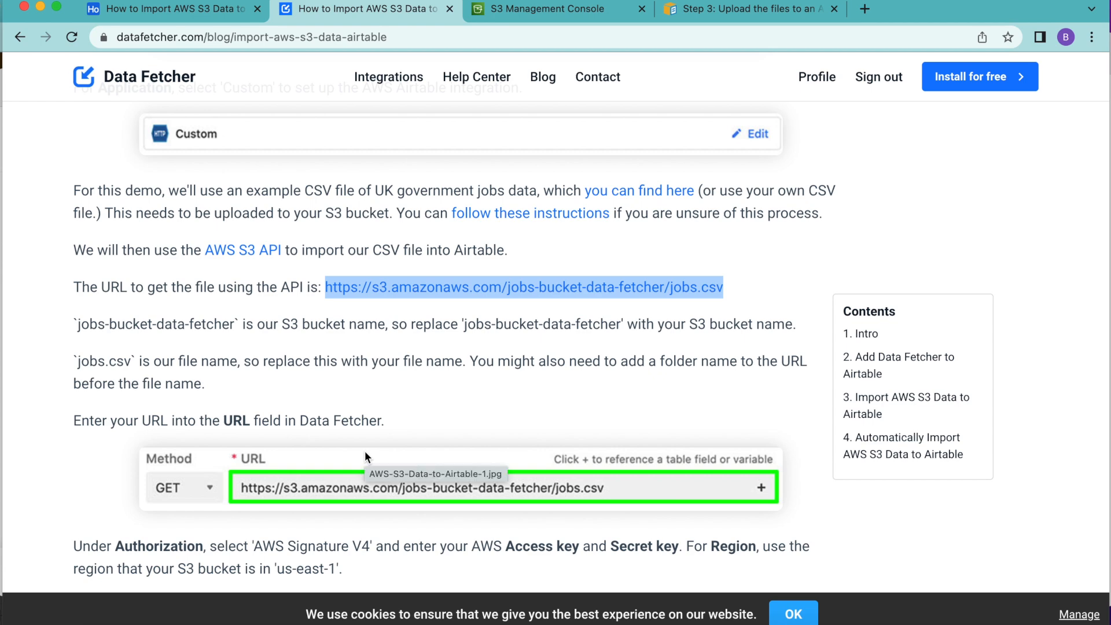
key("ctrl+shift+Tab")
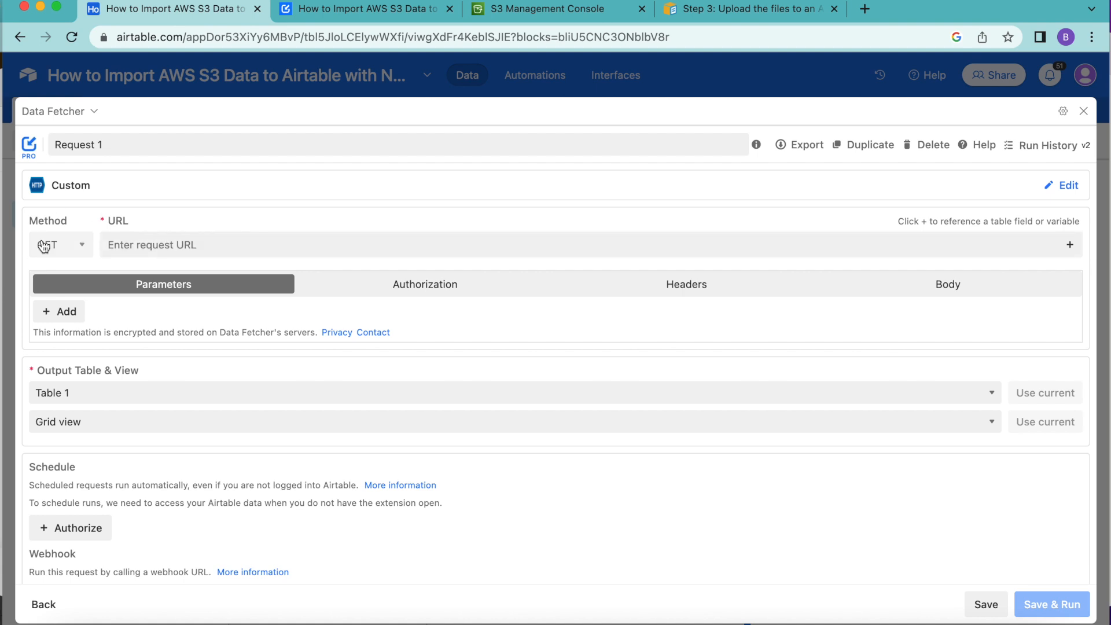
left_click(152, 255)
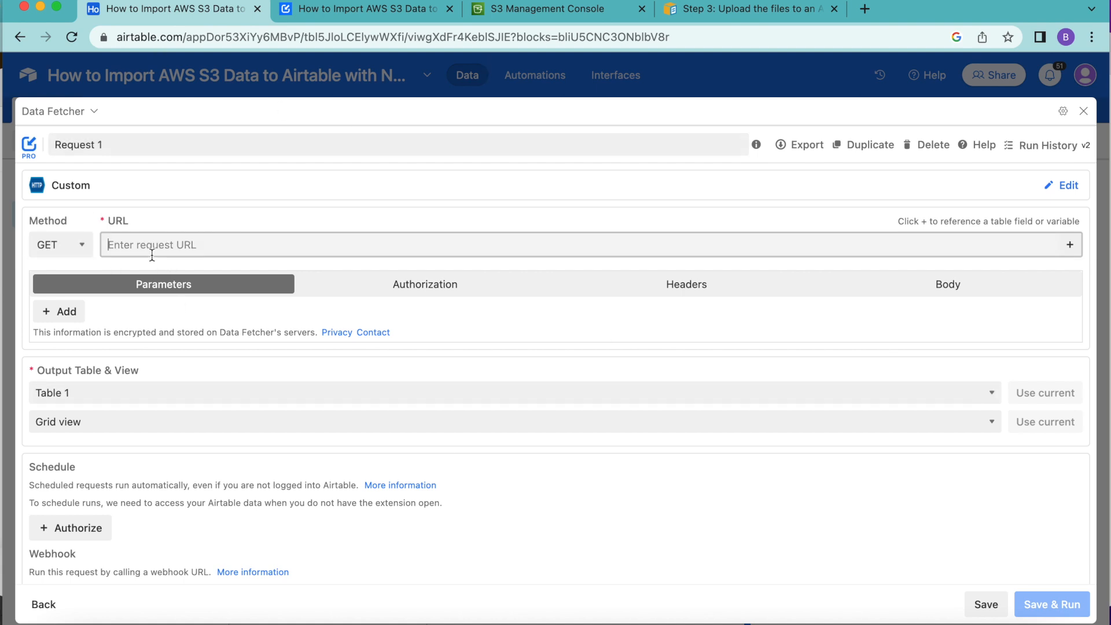
key("super+v")
left_click_drag(240, 245, 365, 246)
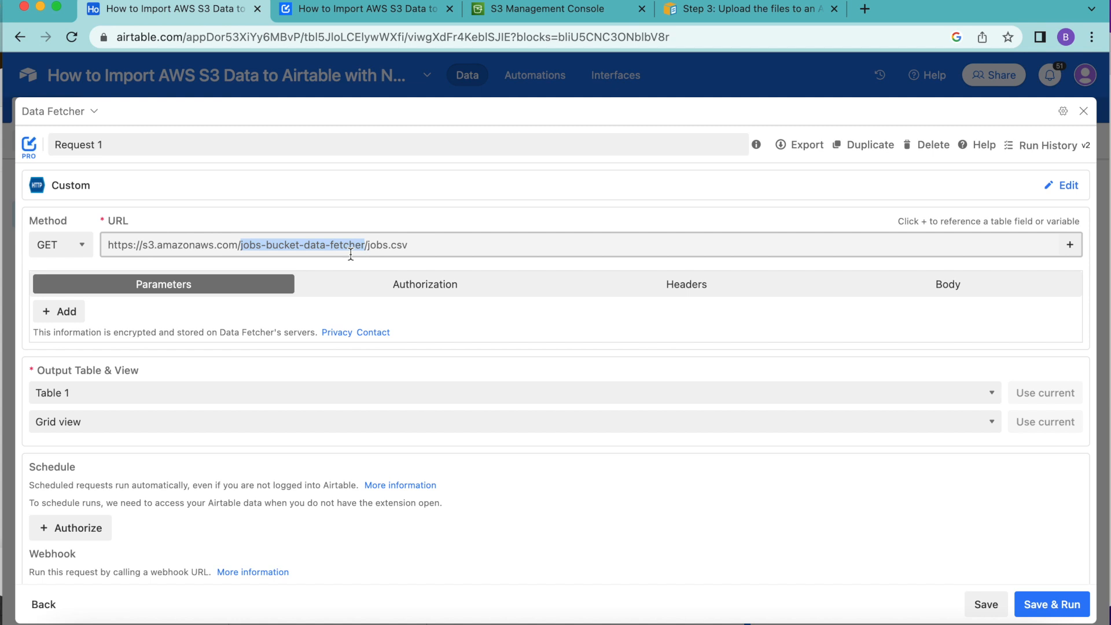
double_click(368, 246)
left_click(368, 246)
left_click_drag(368, 246, 418, 247)
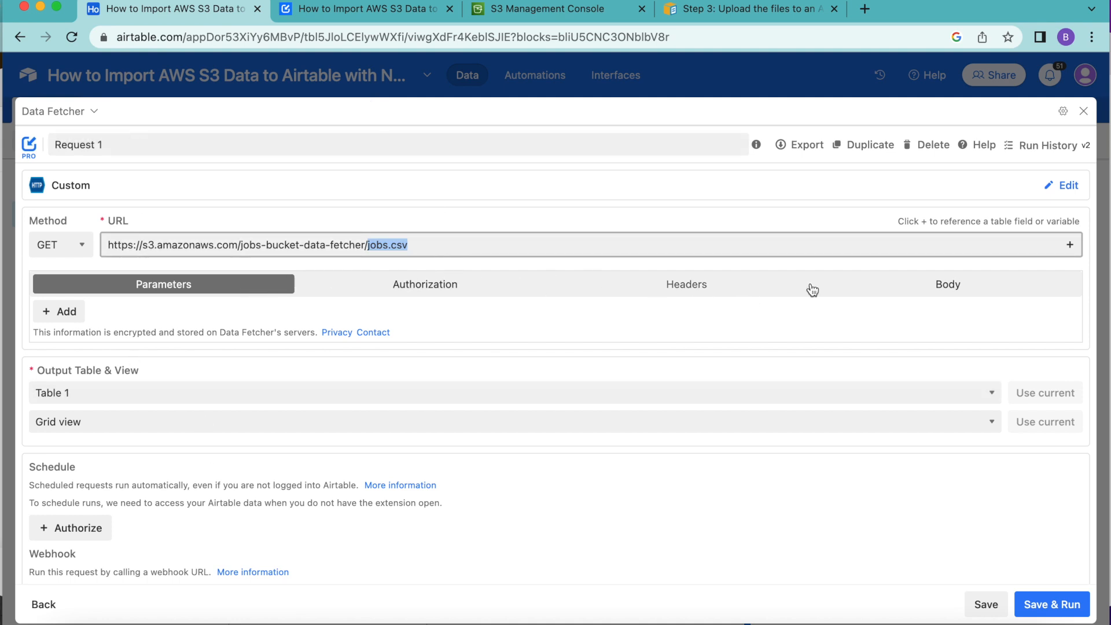
- Set the request's authorization type to AWS Signature V4
left_click(452, 285)
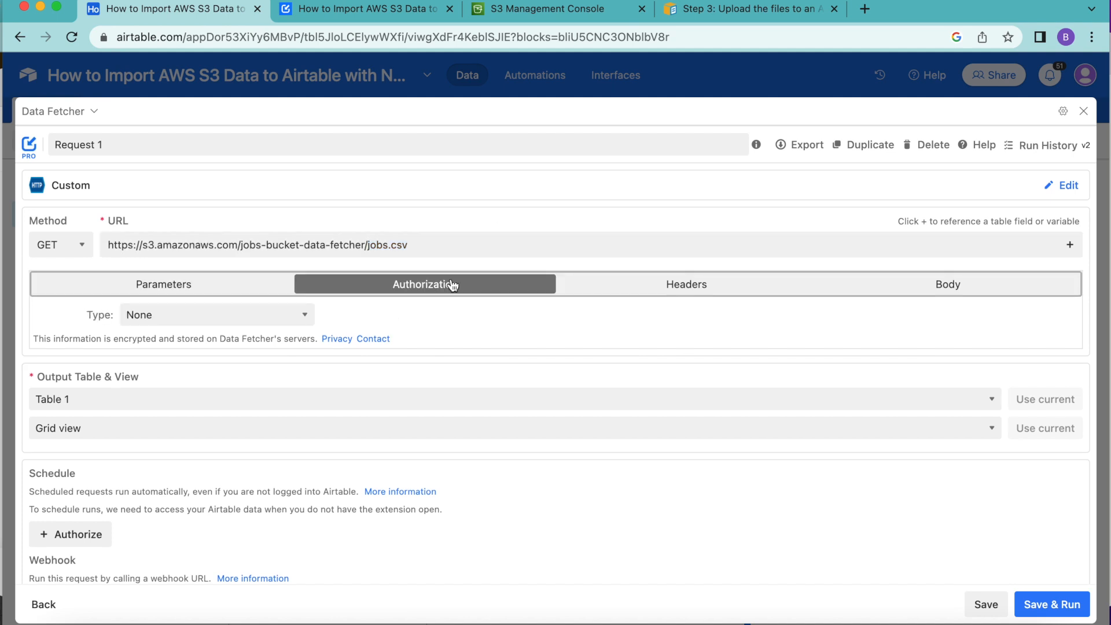
left_click(266, 315)
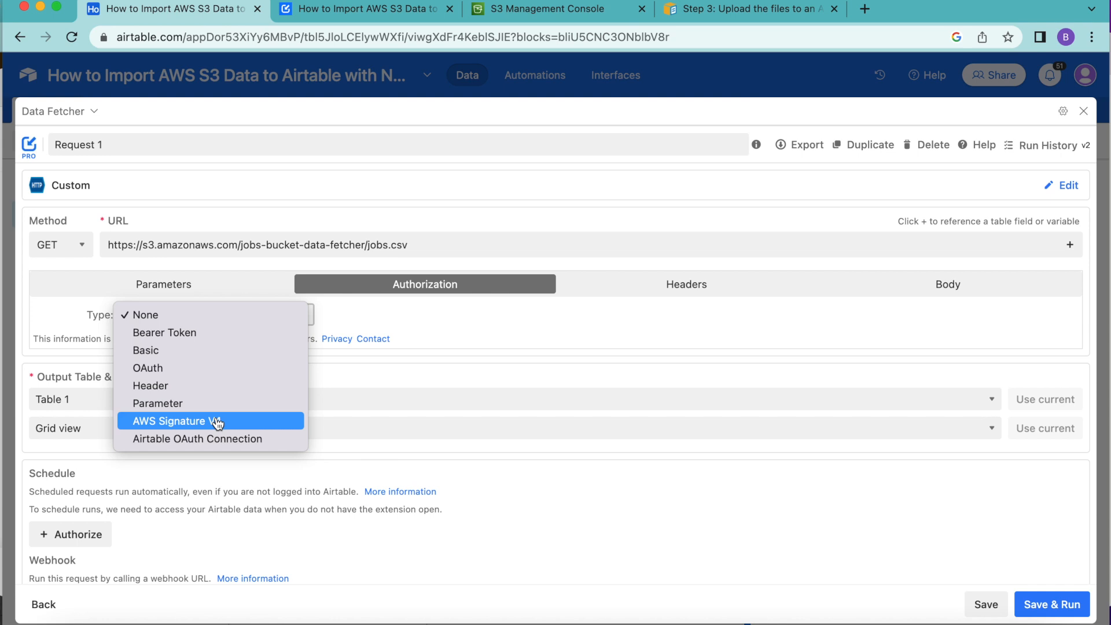
left_click(215, 422)
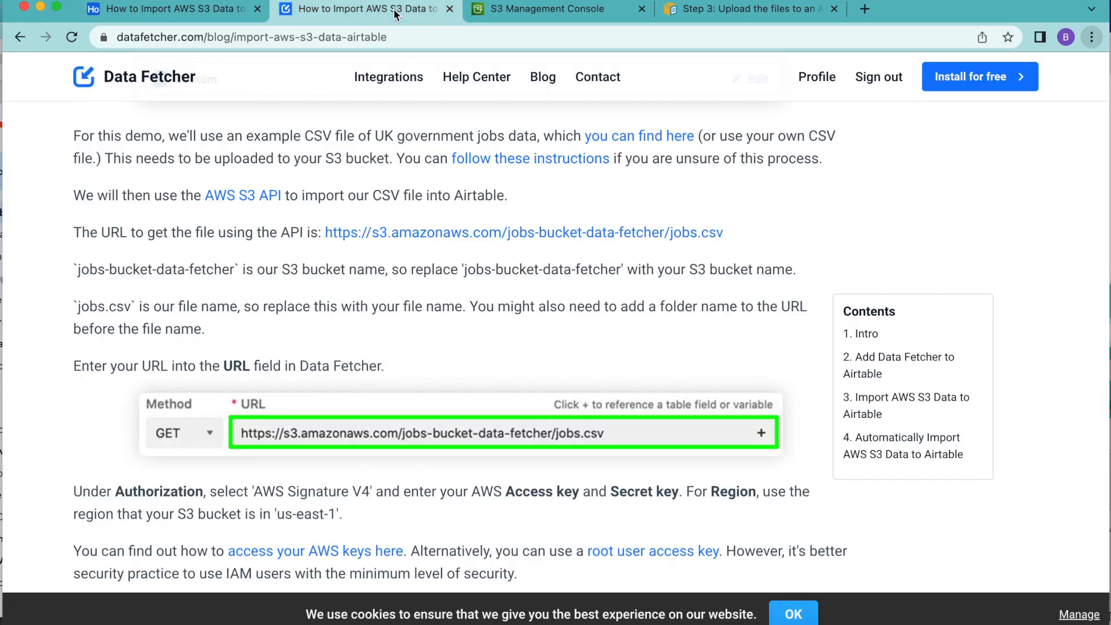
- Review the blog guide's notes on obtaining AWS access keys or using a root user access key
left_click(394, 11)
scroll(634, 350, "down", 3)
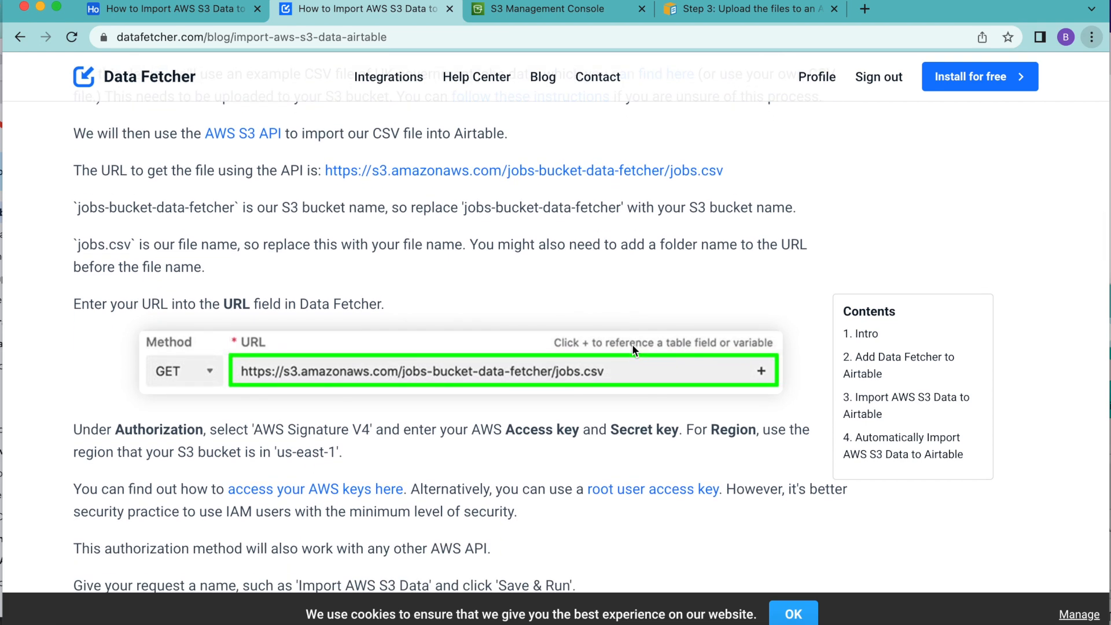
scroll(633, 344, "down", 3)
left_click_drag(173, 303, 405, 307)
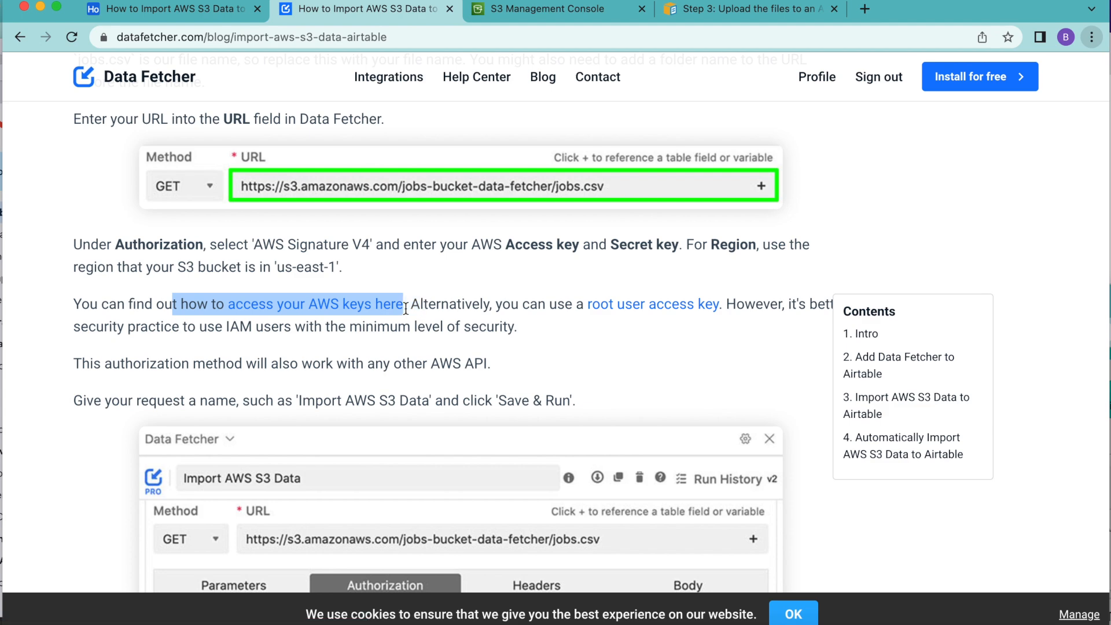
left_click(664, 345)
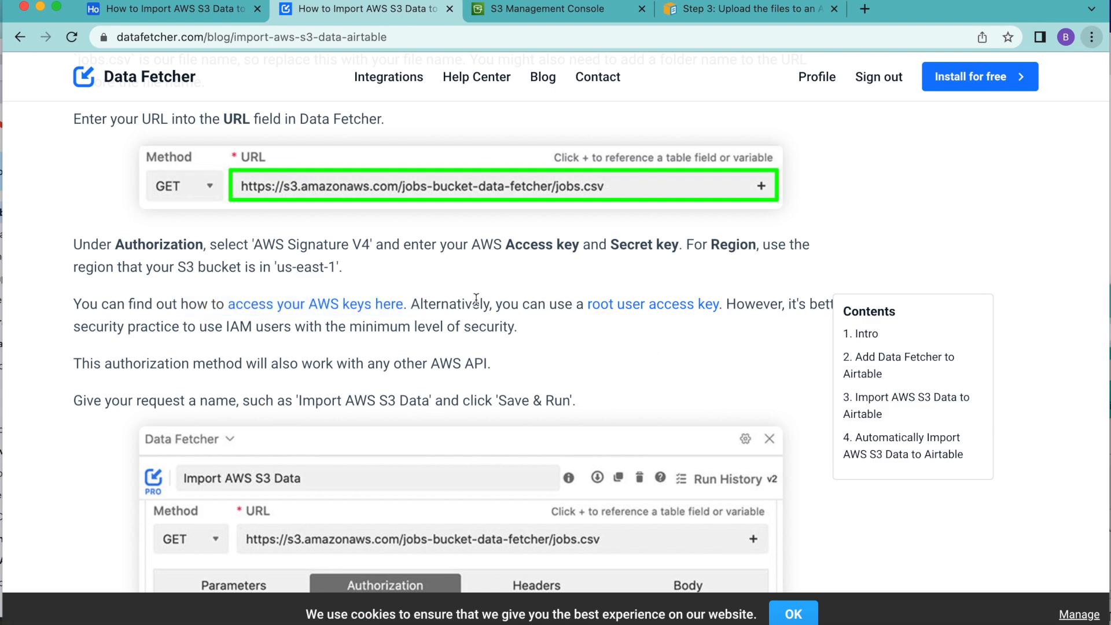
left_click_drag(480, 306, 722, 295)
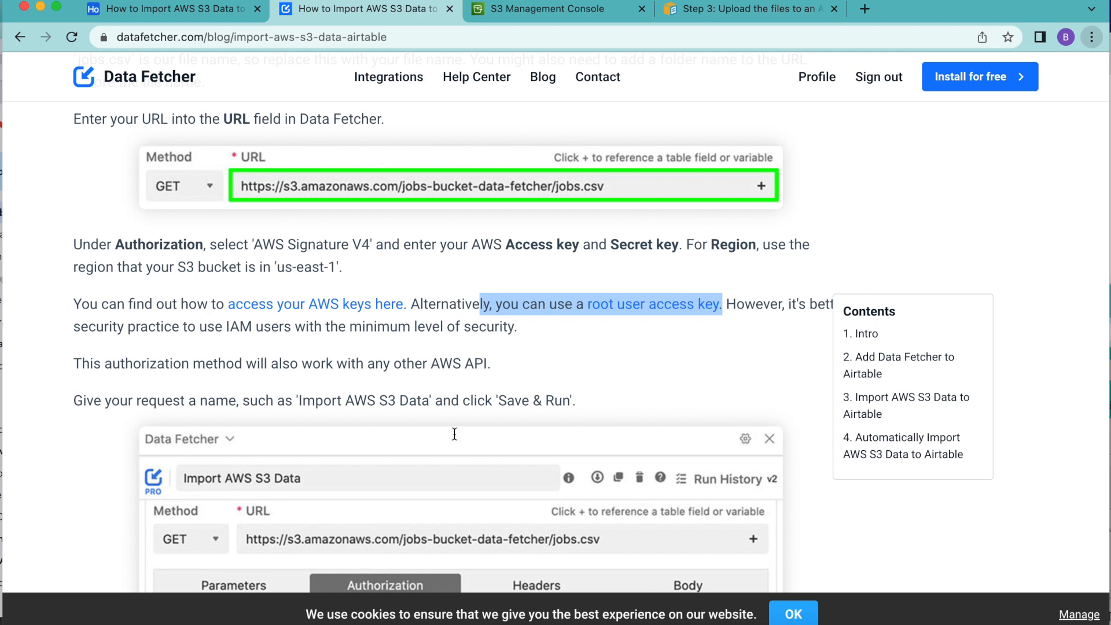
left_click(757, 340)
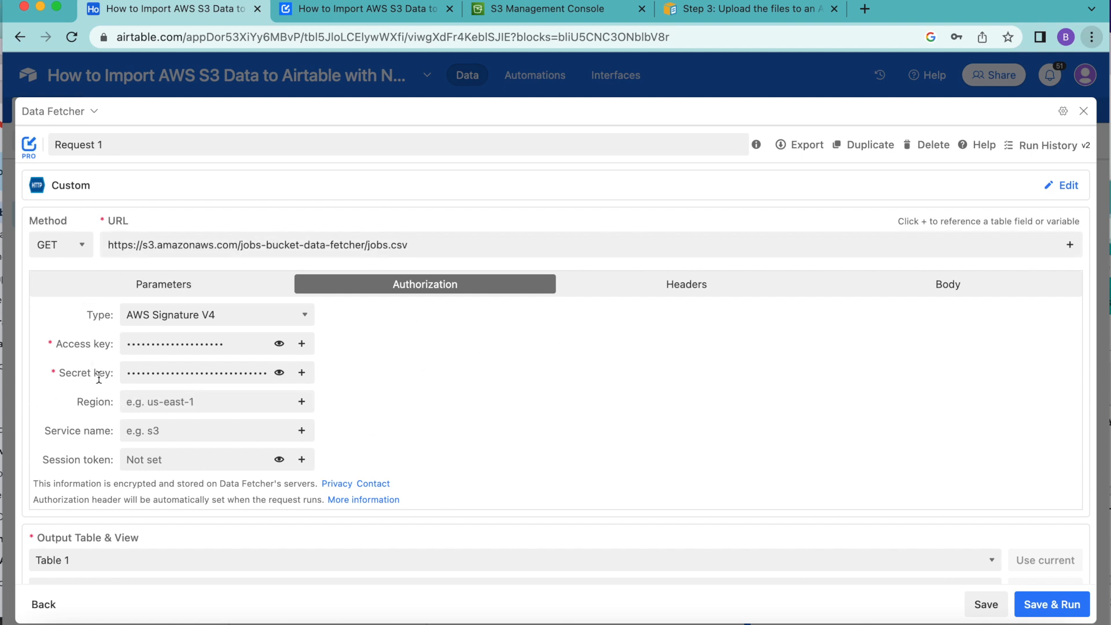
- Set the region in the request's AWS authorization to us-east-1
left_click(215, 400)
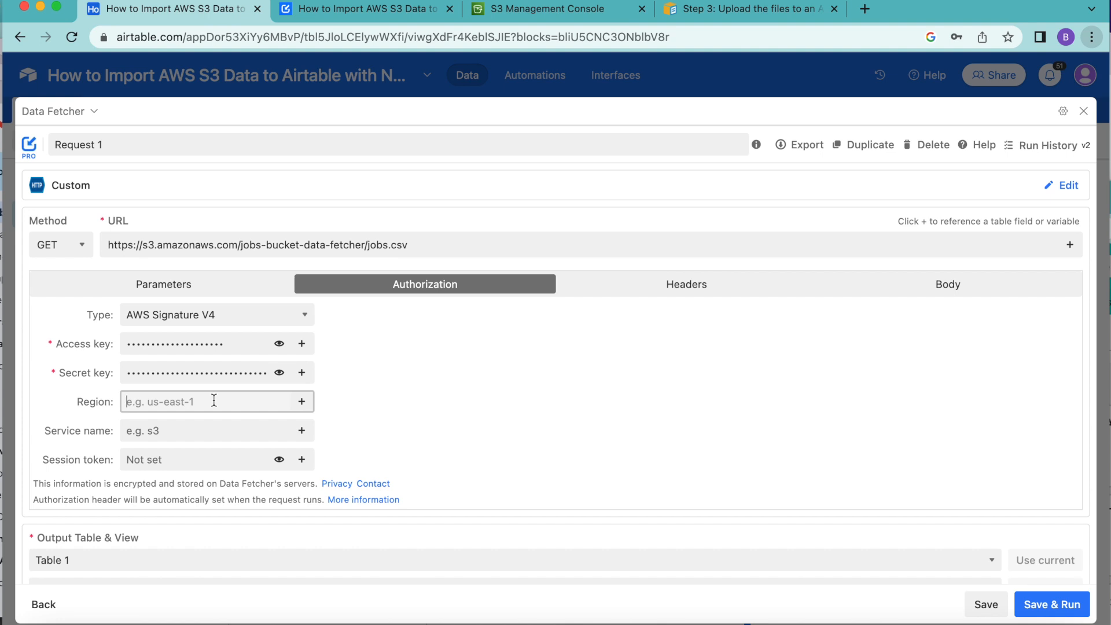
type("us-east-1")
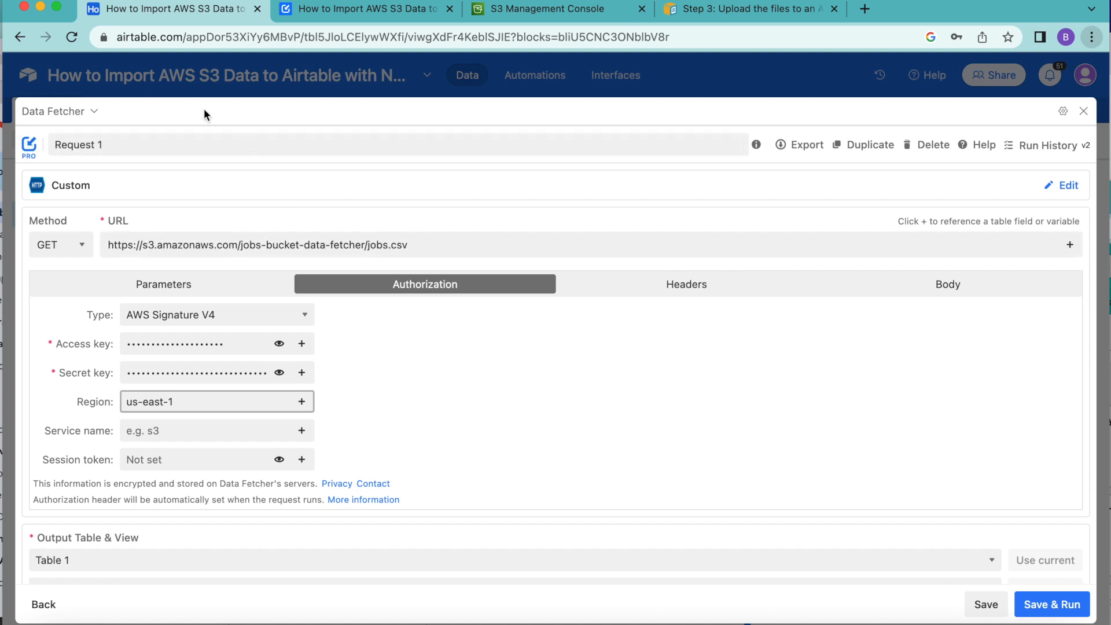
- Name the request Fetch AWS S3 Data, save and run it, and accept updating the output table
left_click(122, 149)
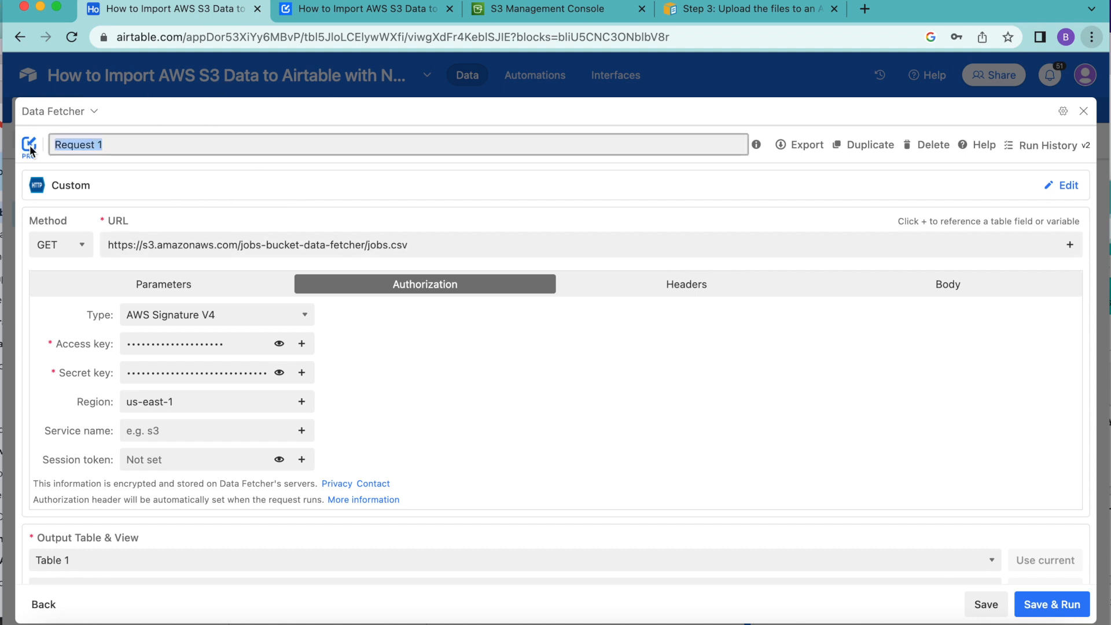
type("Fetch AWS S3 Data")
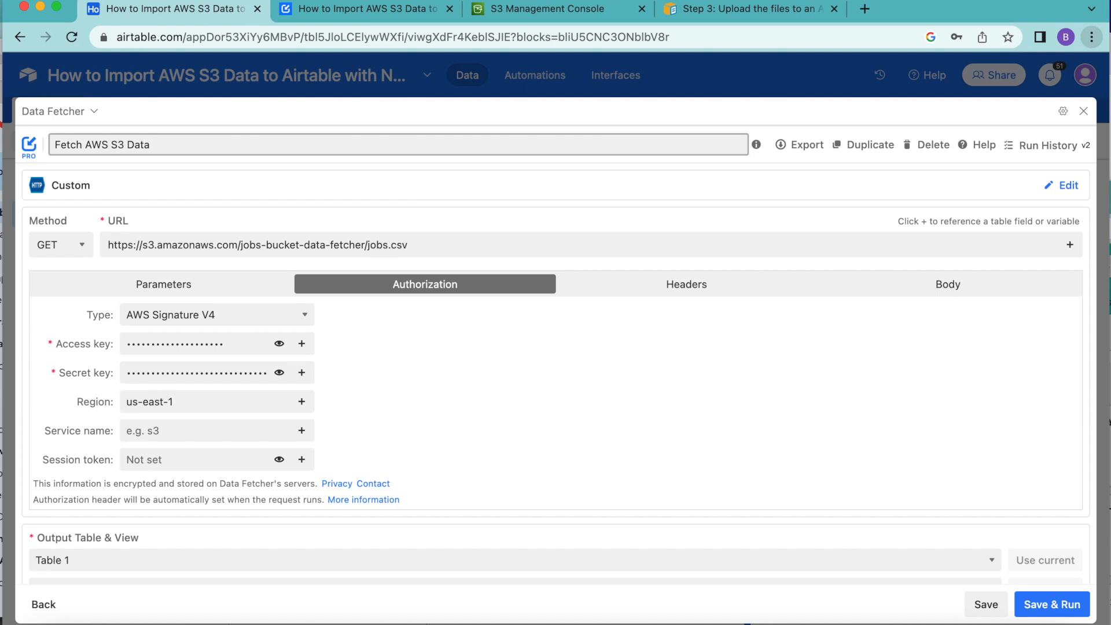
left_click(1054, 608)
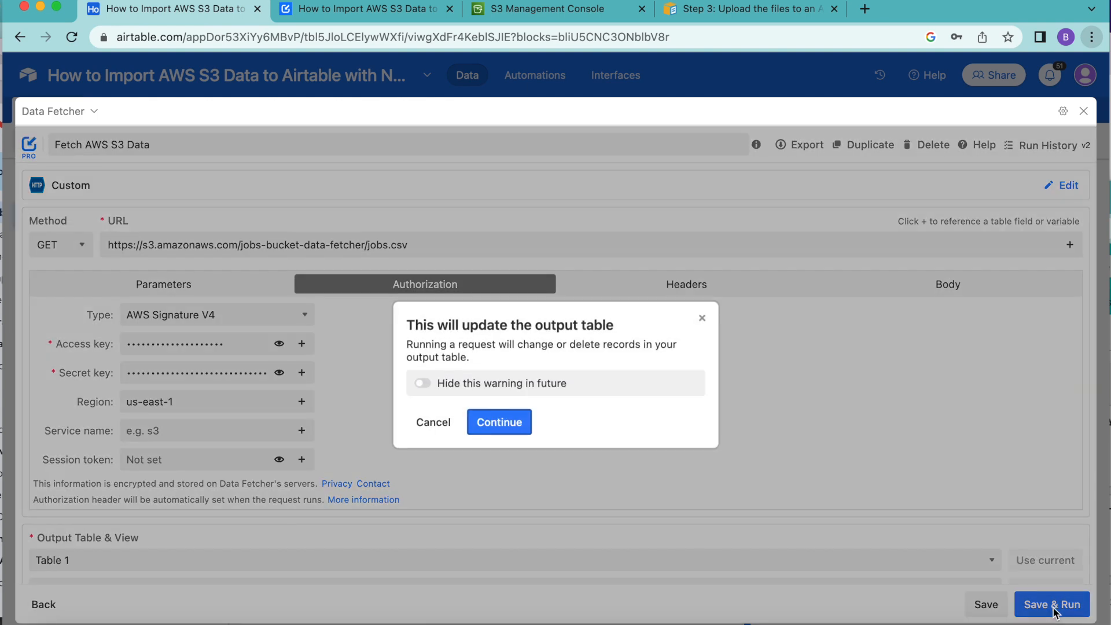
left_click(512, 425)
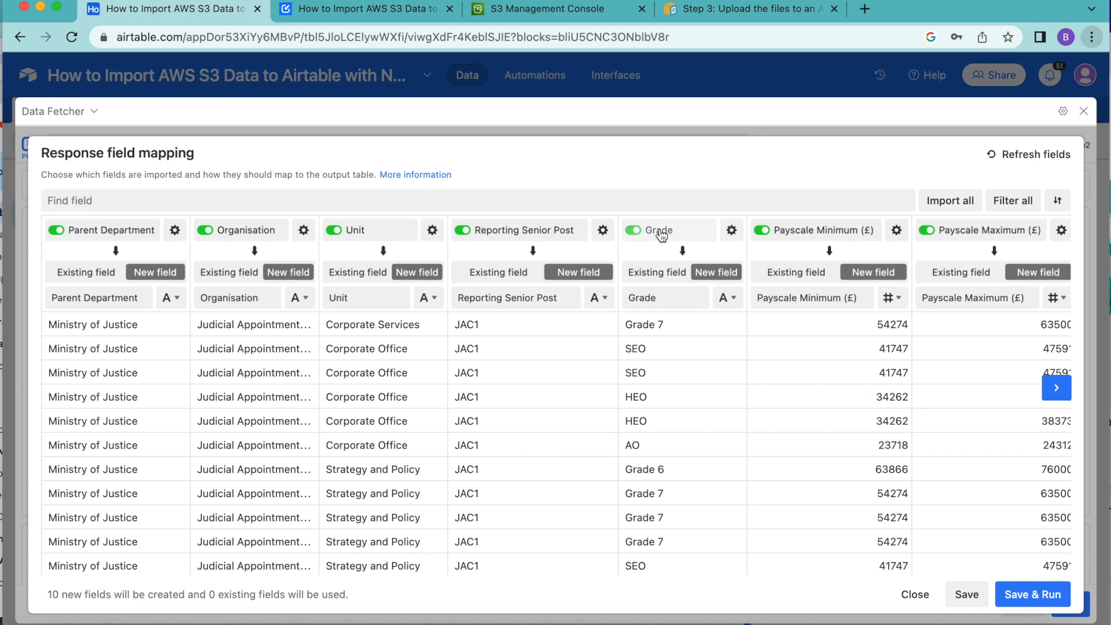
- Try excluding the Grade field, and filtering out all response fields except Parent Department, in the field mapping
left_click(635, 233)
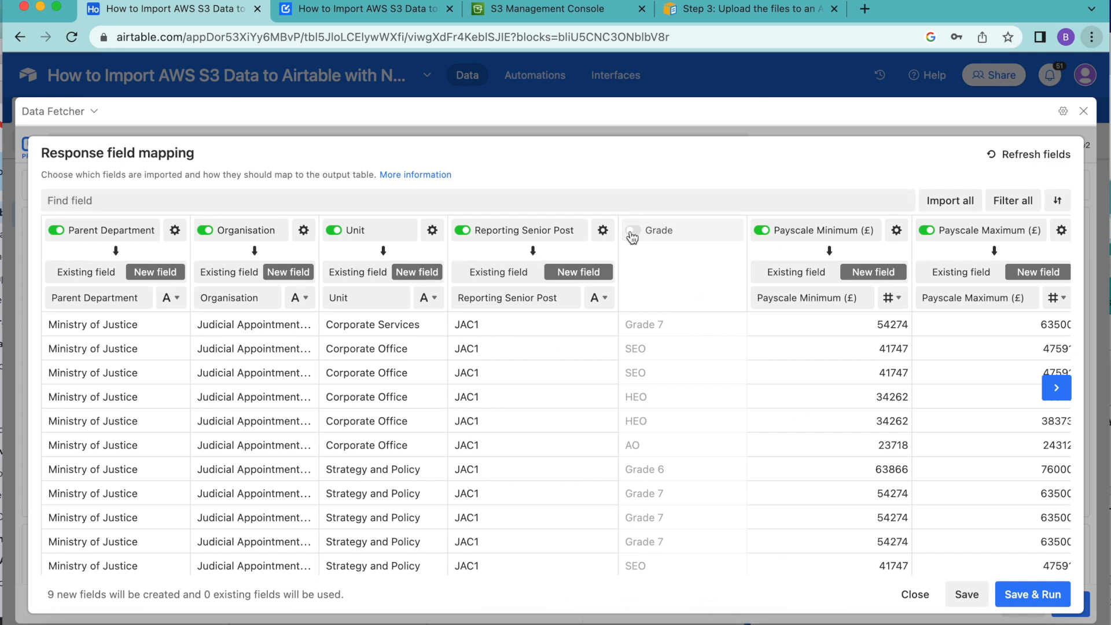
scroll(839, 297, "right", 10)
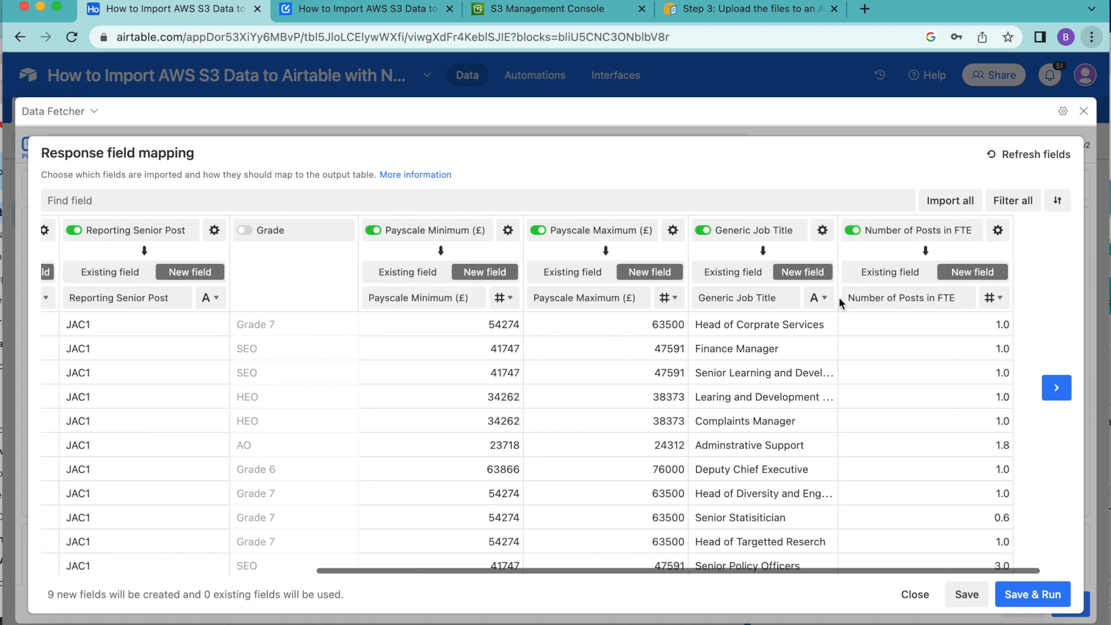
scroll(839, 297, "left", 8)
scroll(839, 297, "left", 3)
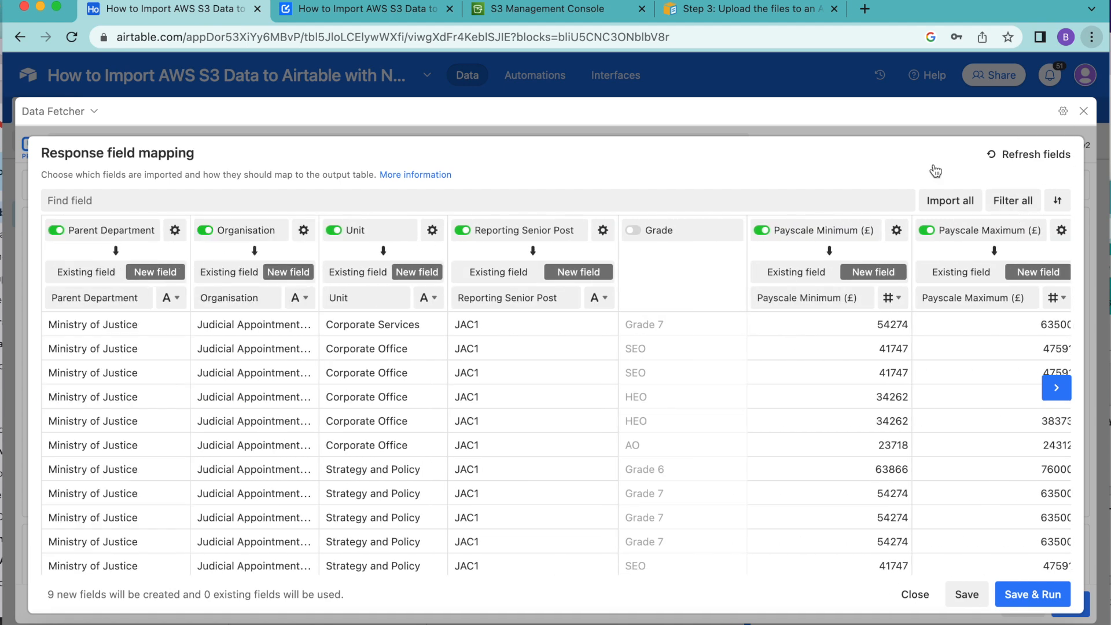
left_click(1029, 202)
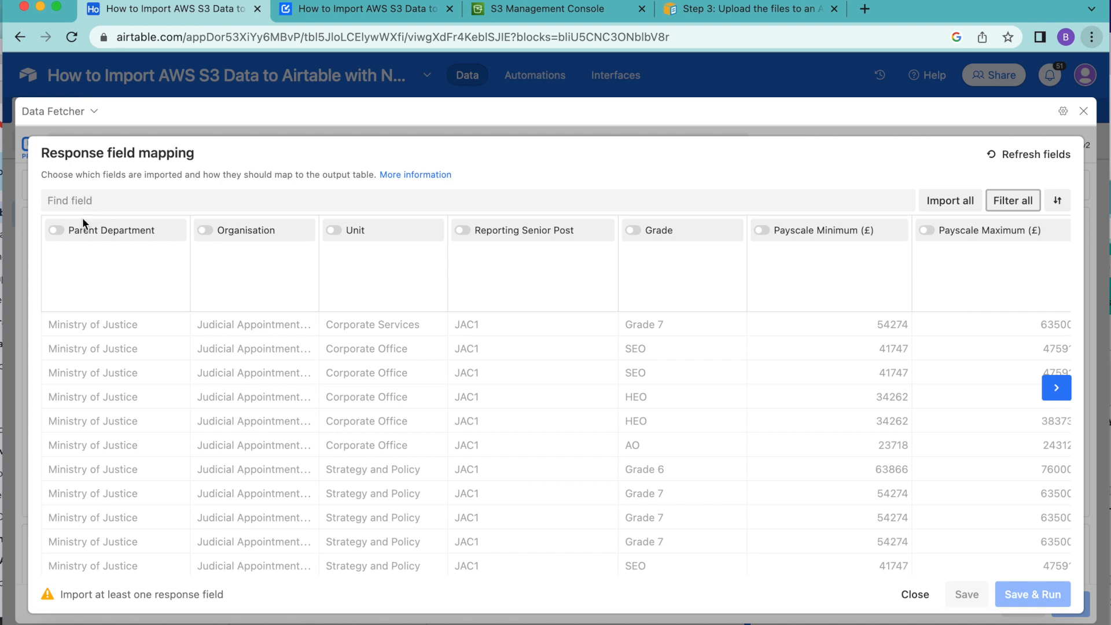
left_click(56, 231)
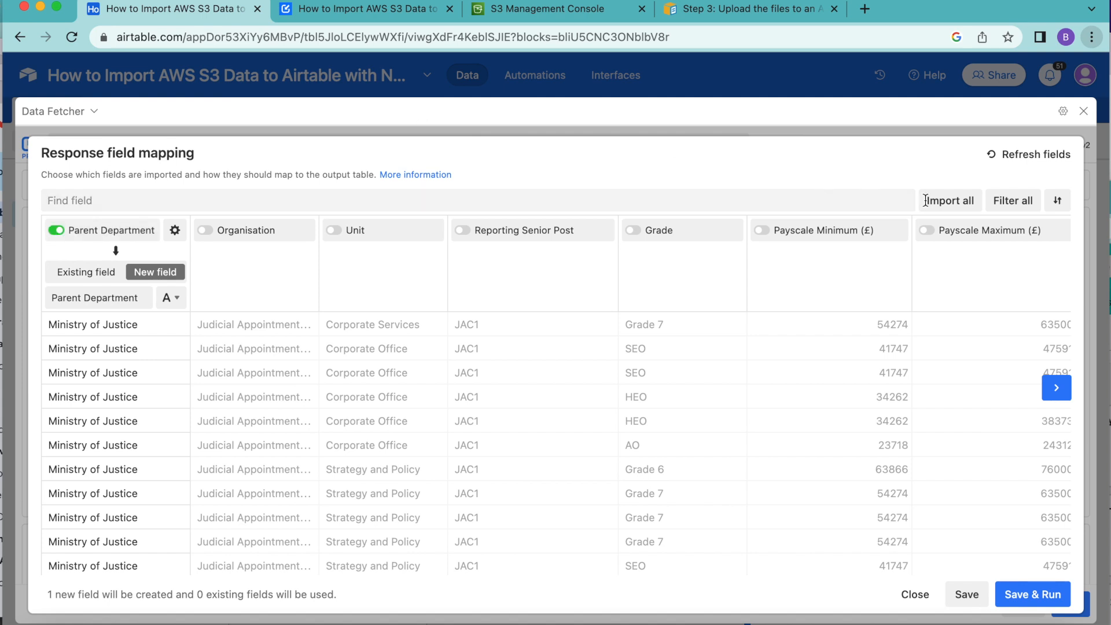
- Import all response fields as new fields, save and run the request, and show the output table
left_click(951, 205)
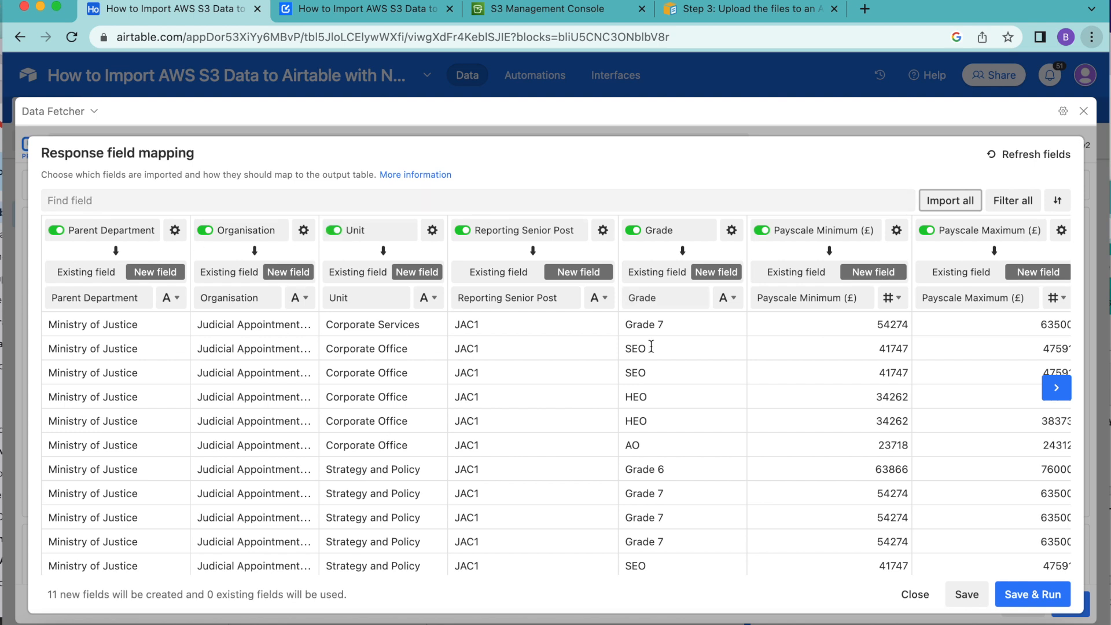
left_click(1029, 602)
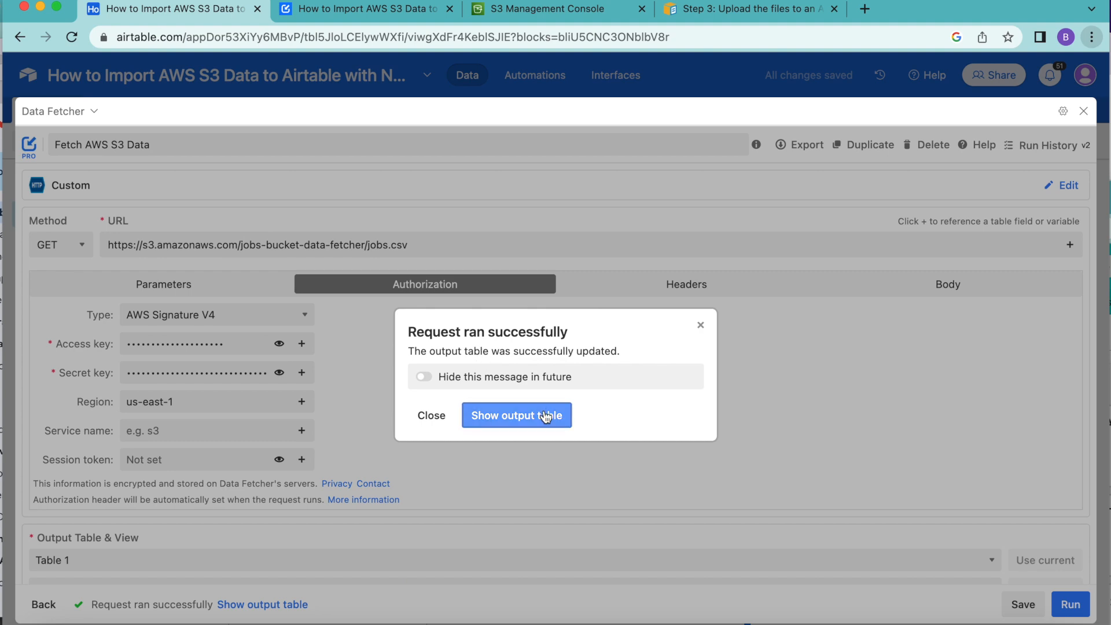
left_click(545, 417)
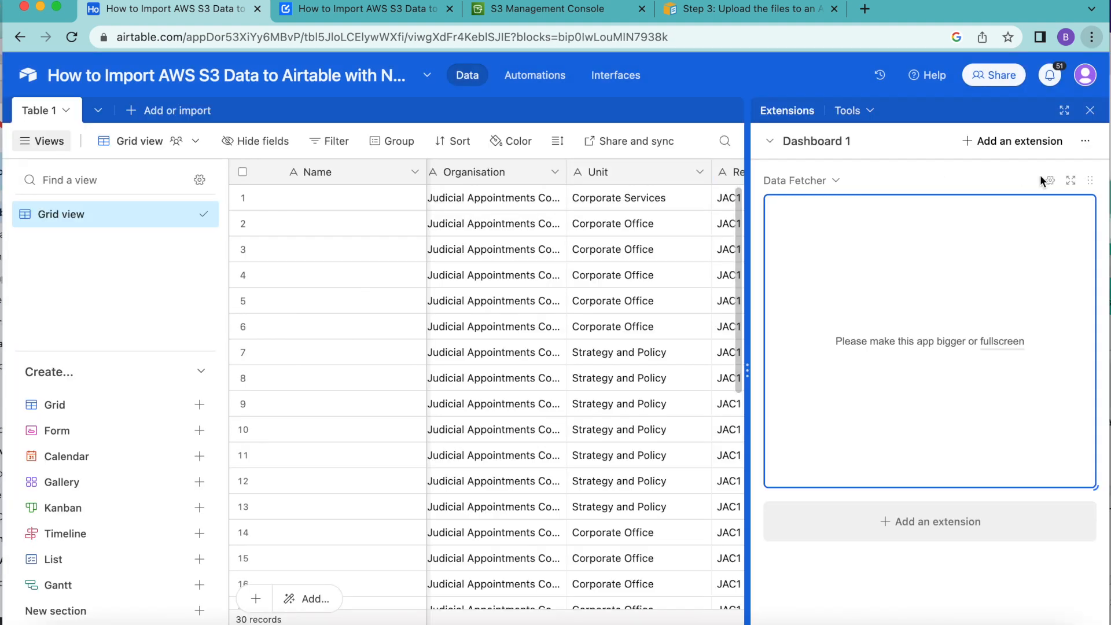
- Close the extensions area and review the imported job records across the columns of Table 1
left_click(1091, 113)
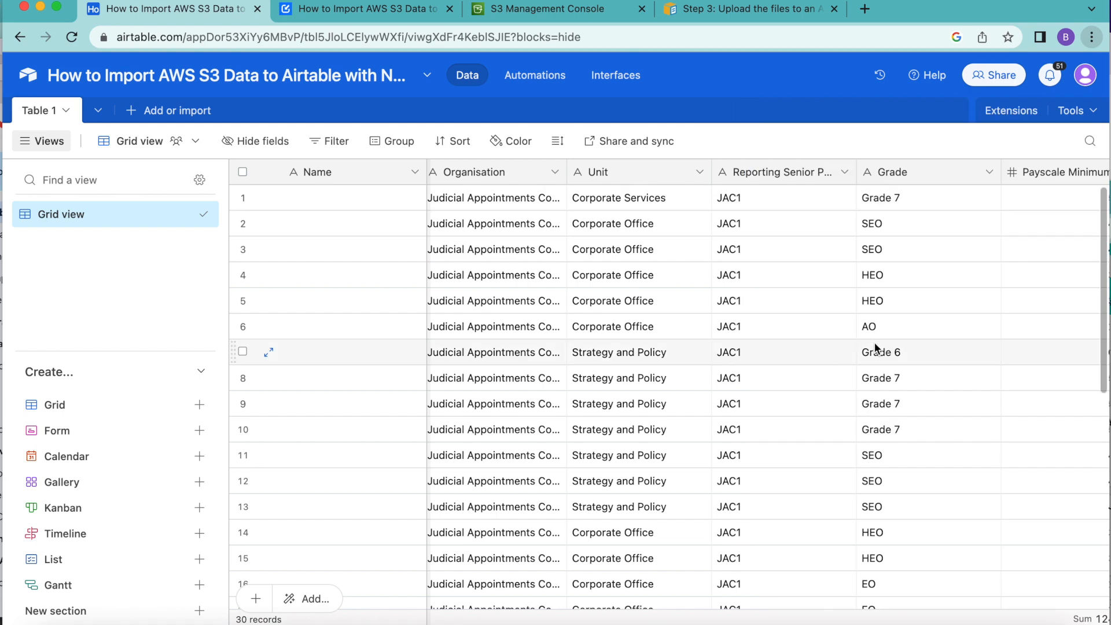
scroll(850, 517, "right", 10)
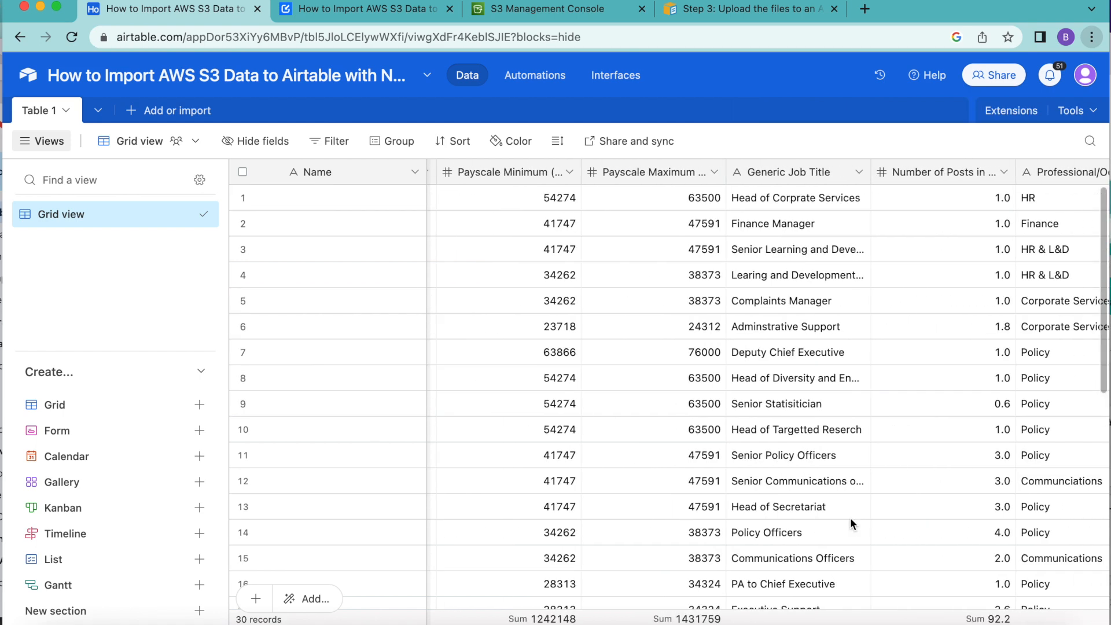
scroll(850, 518, "right", 3)
scroll(850, 518, "left", 8)
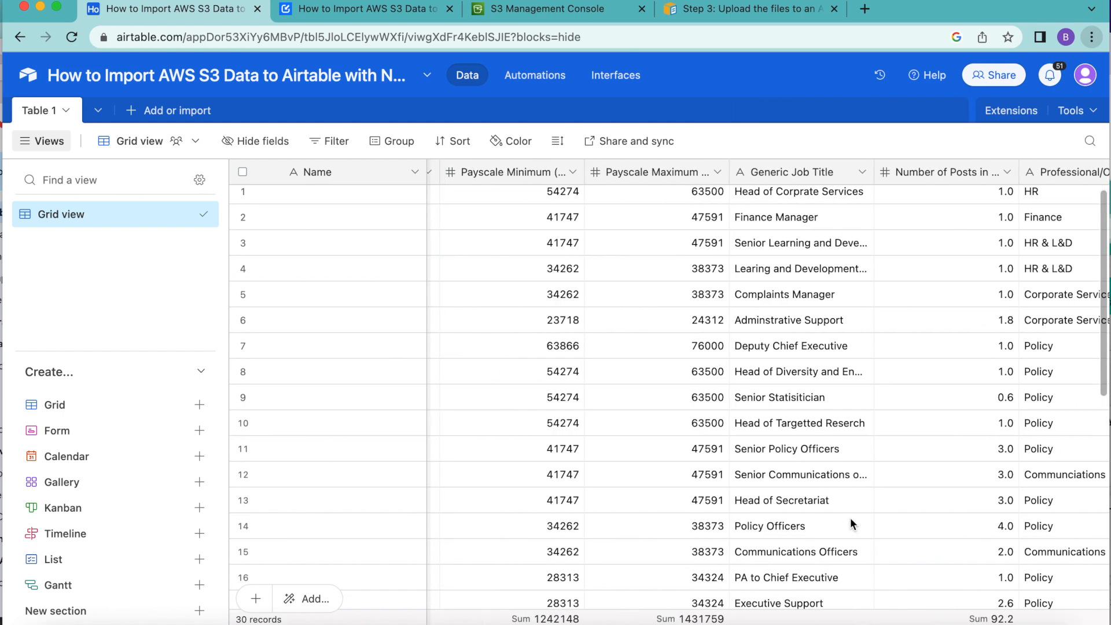
scroll(850, 518, "left", 2)
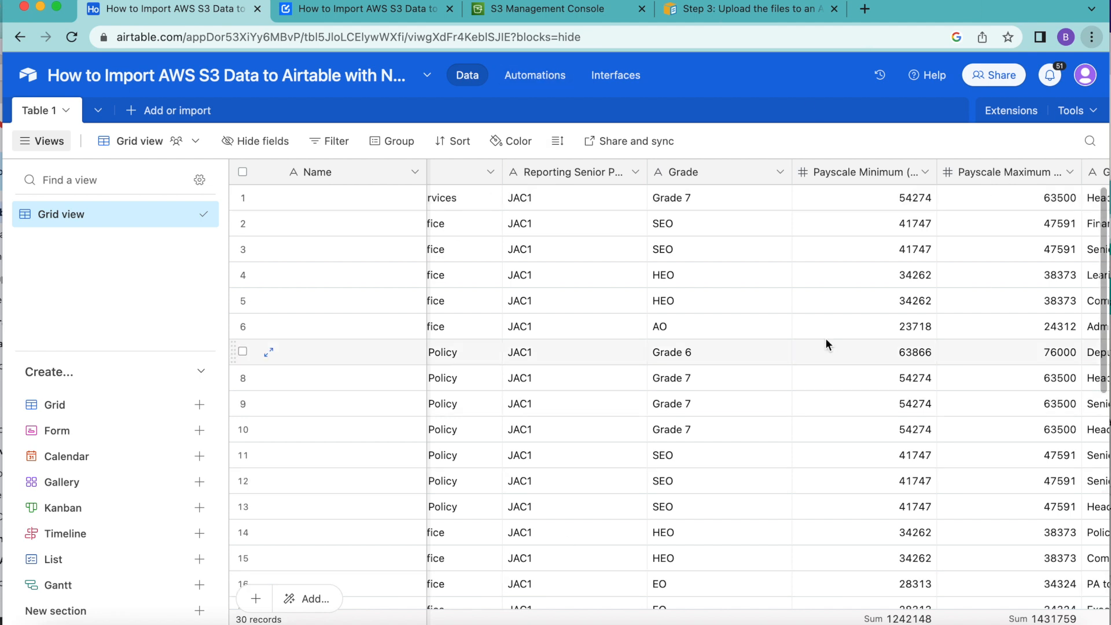
- Reopen the Fetch AWS S3 Data request in the fullscreen Data Fetcher extension
left_click(1007, 117)
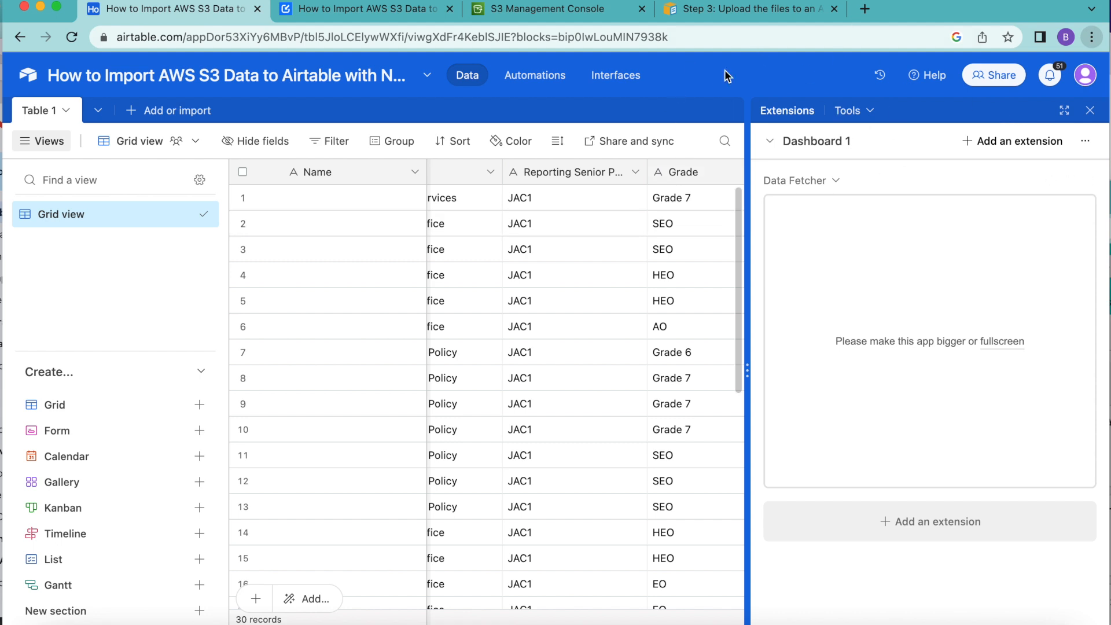
left_click(1072, 182)
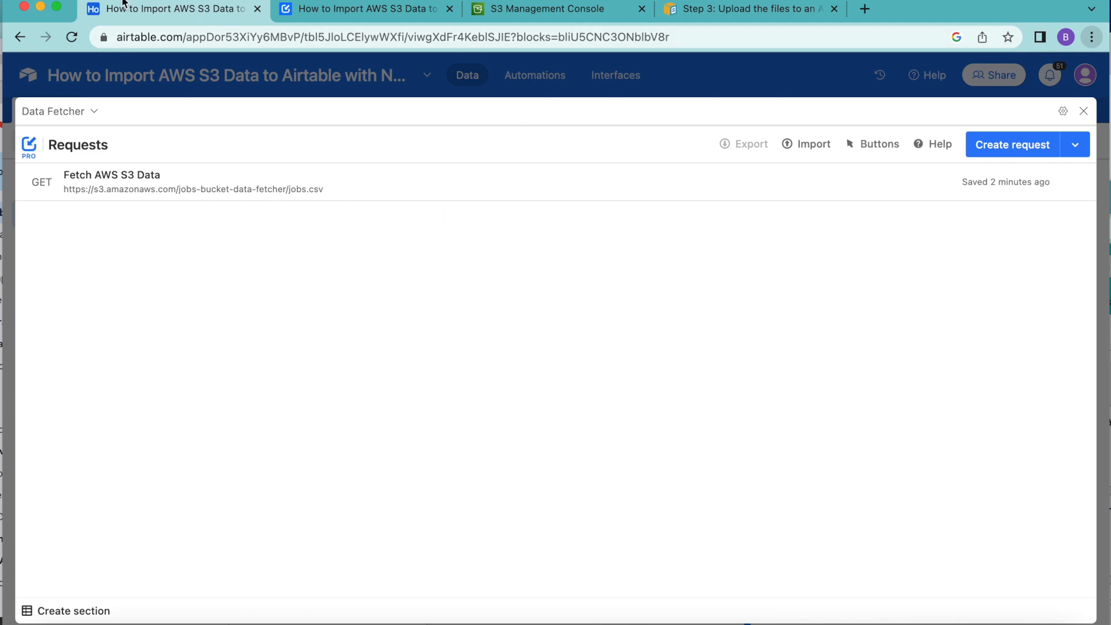
left_click(146, 174)
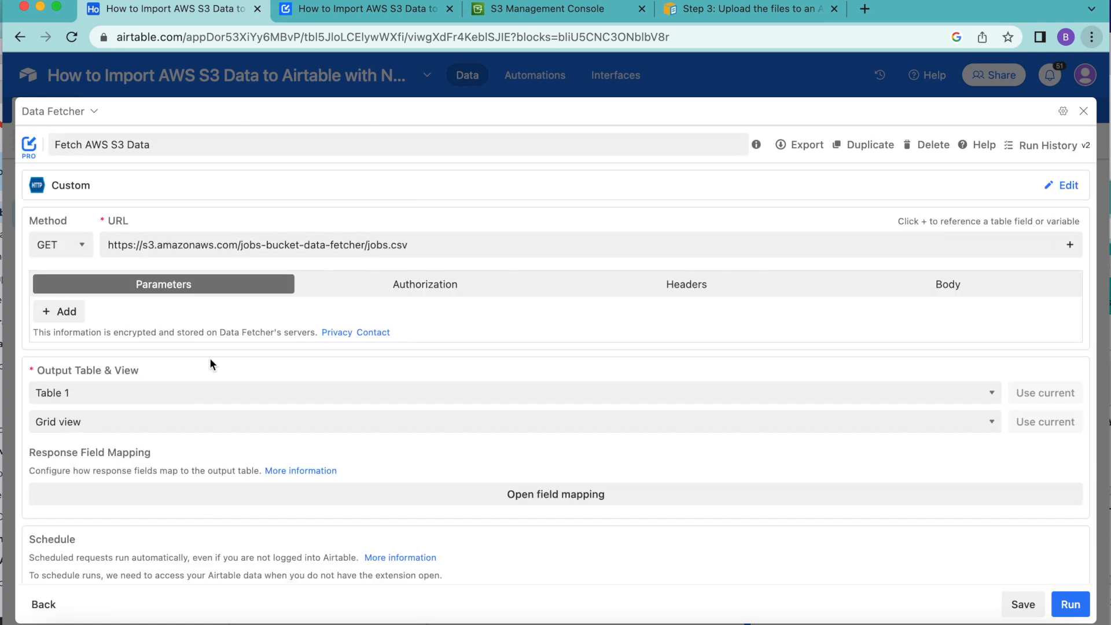
- Authorize scheduled runs by granting Data Fetcher access to all current and future bases in all current and future workspaces
scroll(210, 360, "down", 3)
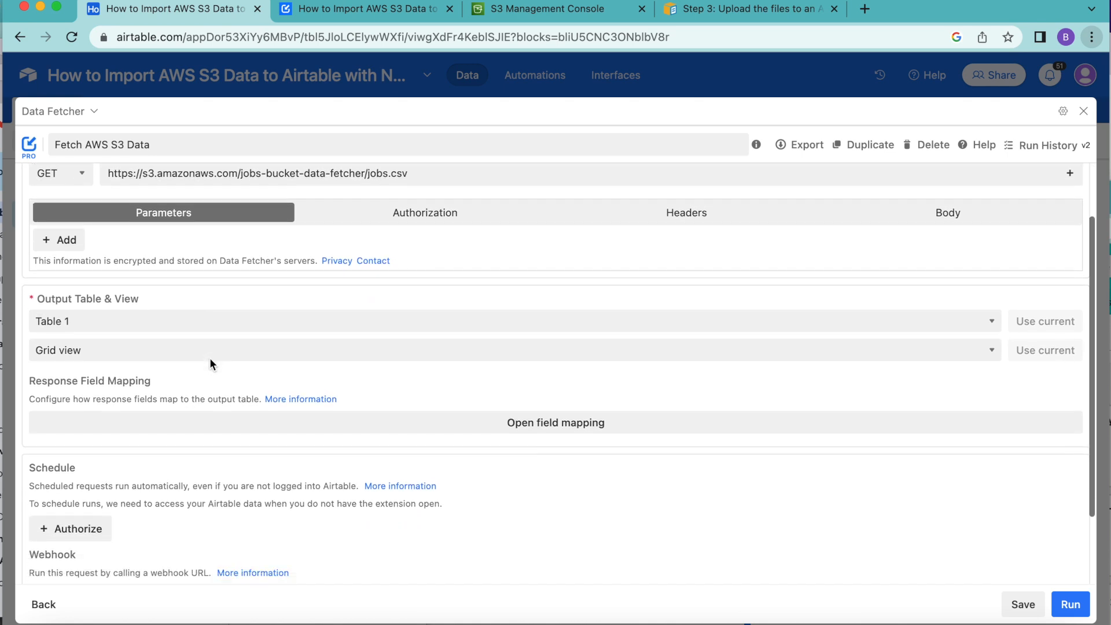
scroll(211, 362, "down", 3)
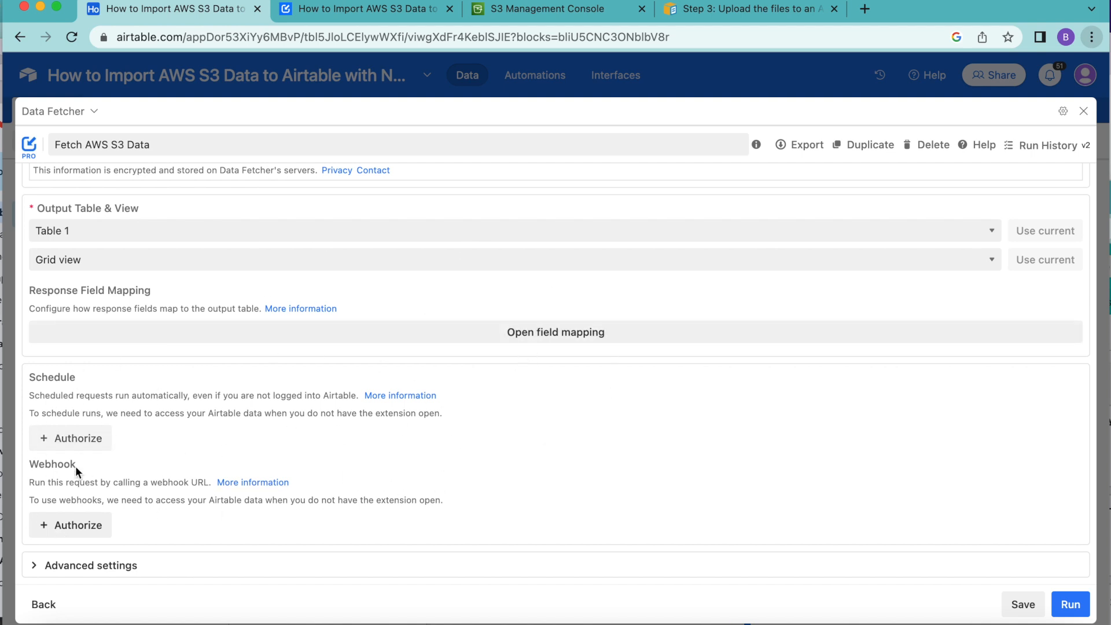
left_click(88, 441)
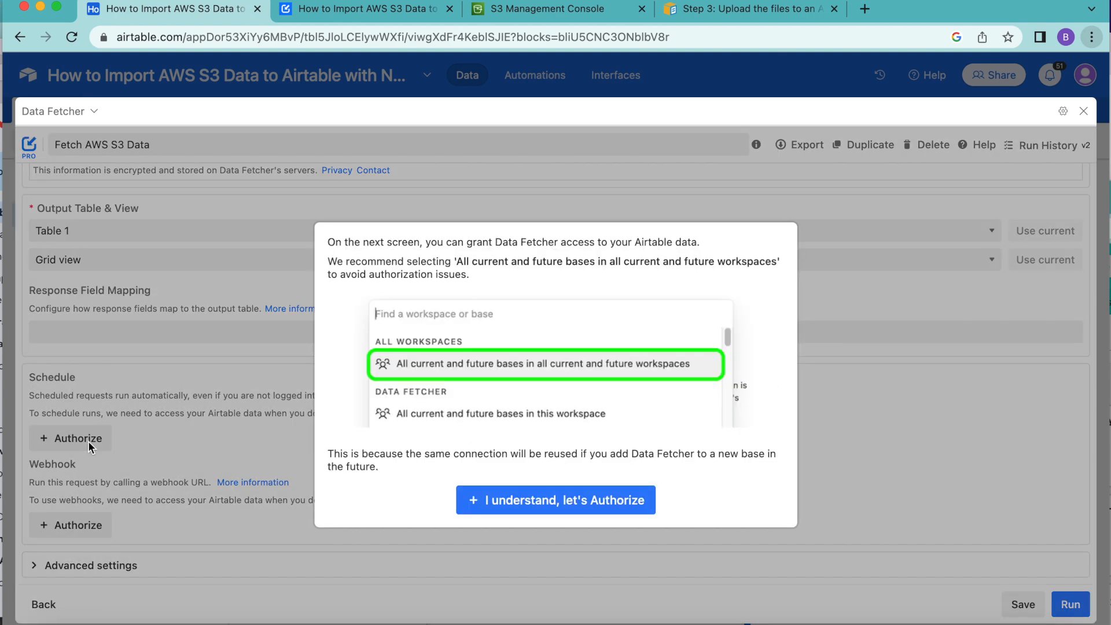
left_click(543, 494)
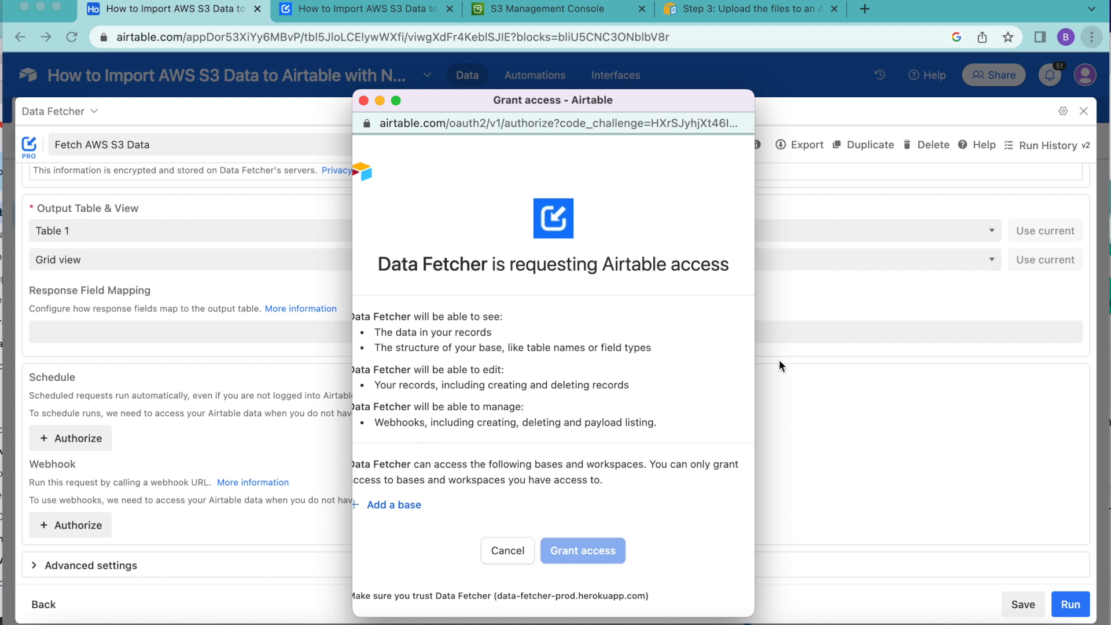
left_click(405, 510)
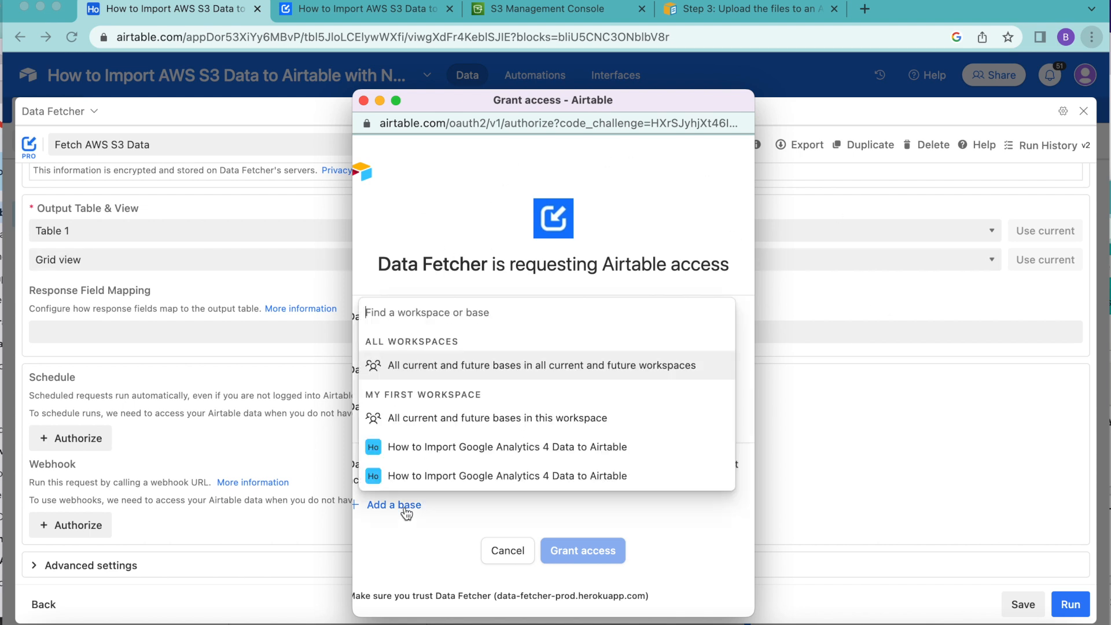
left_click(543, 370)
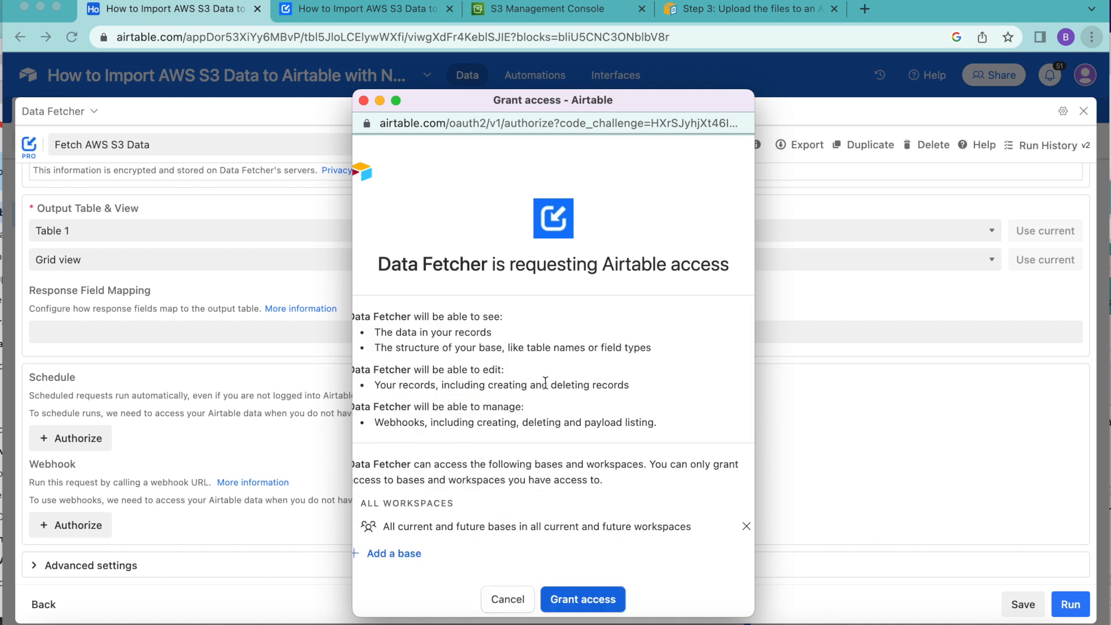
scroll(636, 537, "down", 3)
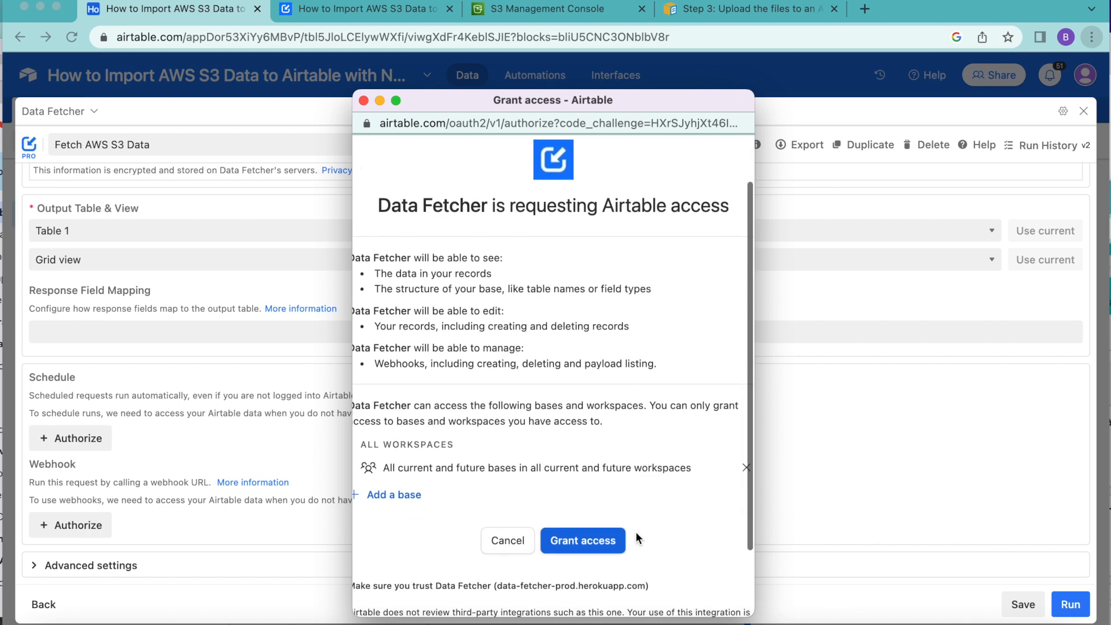
left_click(591, 472)
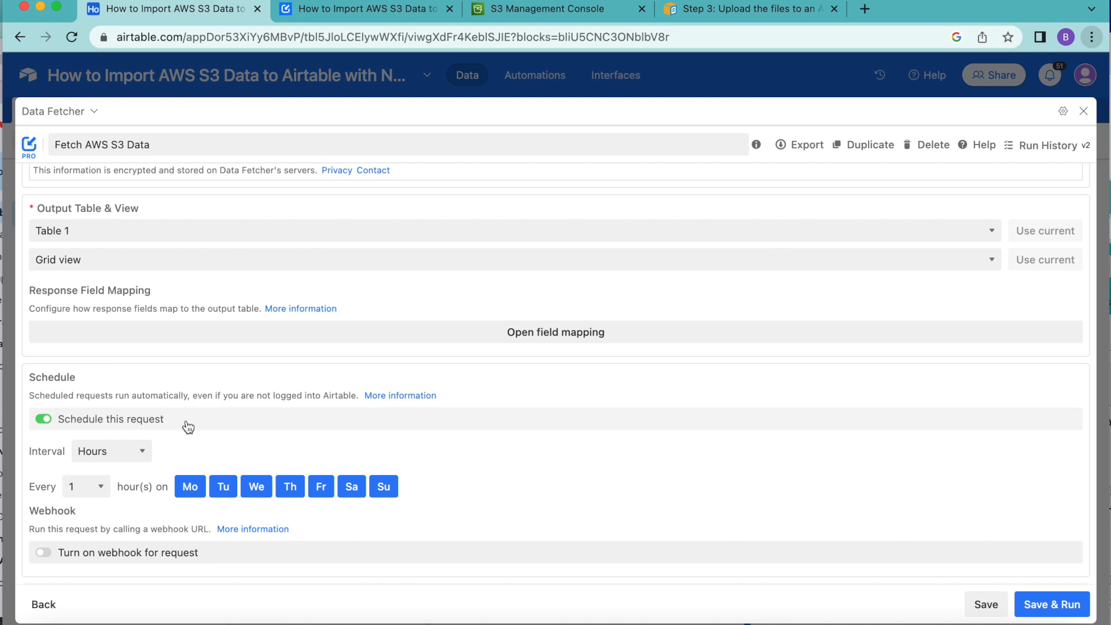
- Schedule the request to run every 1 hour on all days of the week, save it and close the extension
left_click(138, 447)
left_click(192, 453)
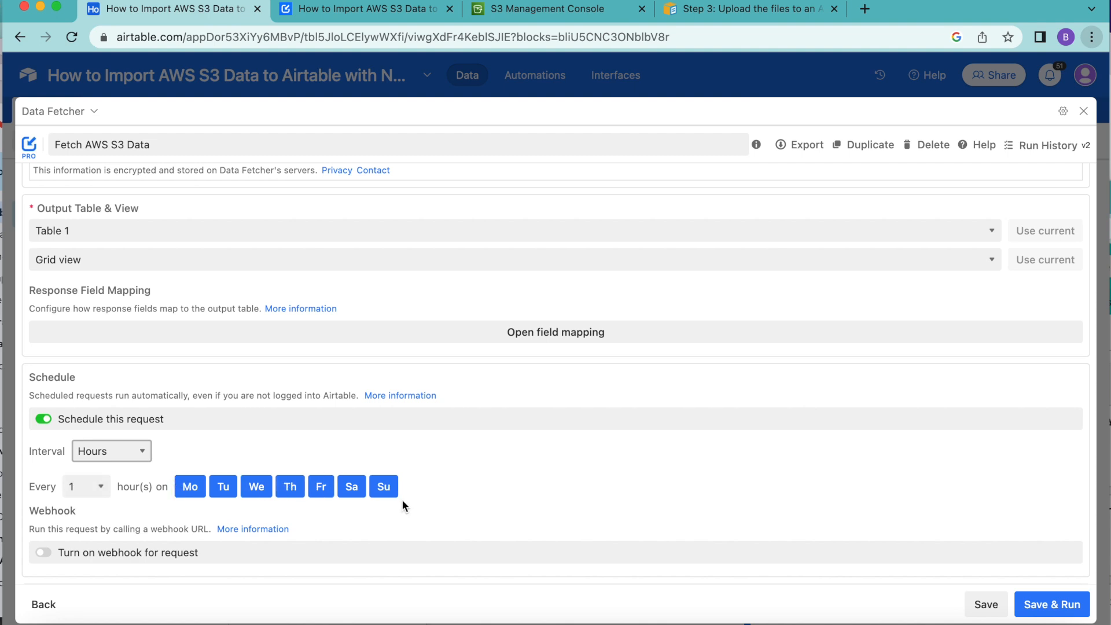
left_click(986, 605)
left_click(1088, 113)
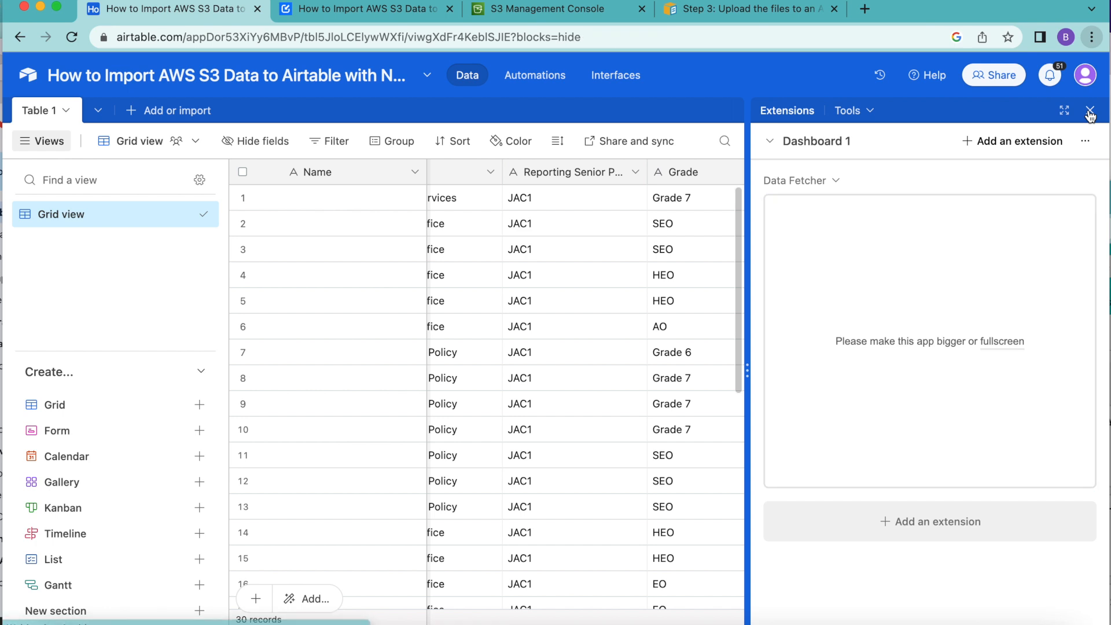
left_click(1091, 113)
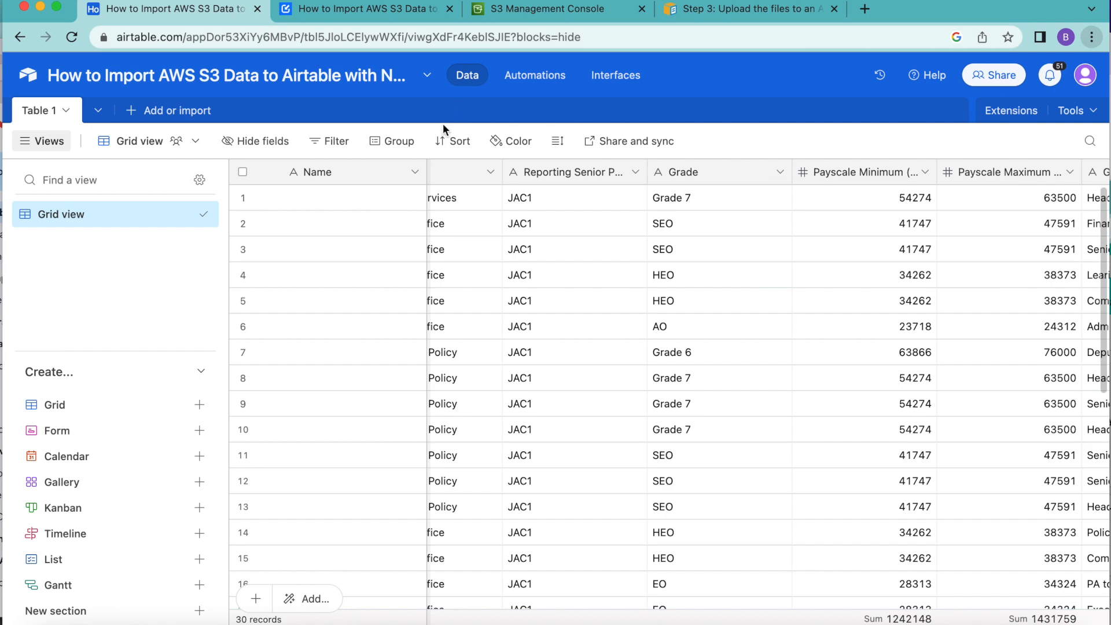
- Review the Data Fetcher blog guide on importing AWS S3 data to Airtable, from its title through the authorization instructions
left_click(369, 11)
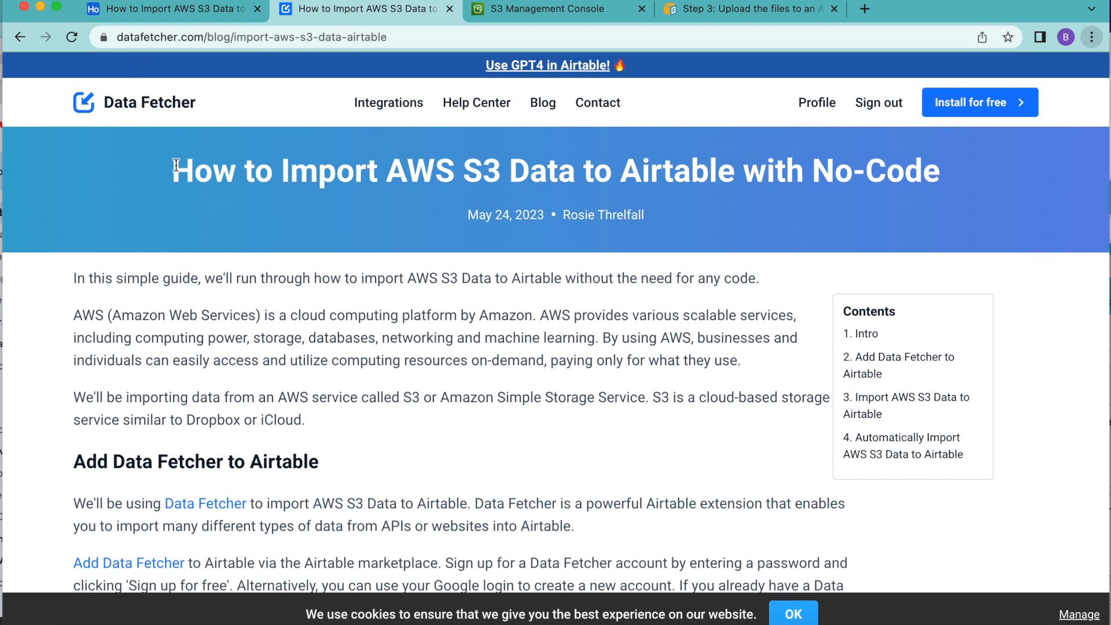
left_click_drag(176, 166, 949, 184)
left_click(734, 310)
scroll(734, 311, "down", 15)
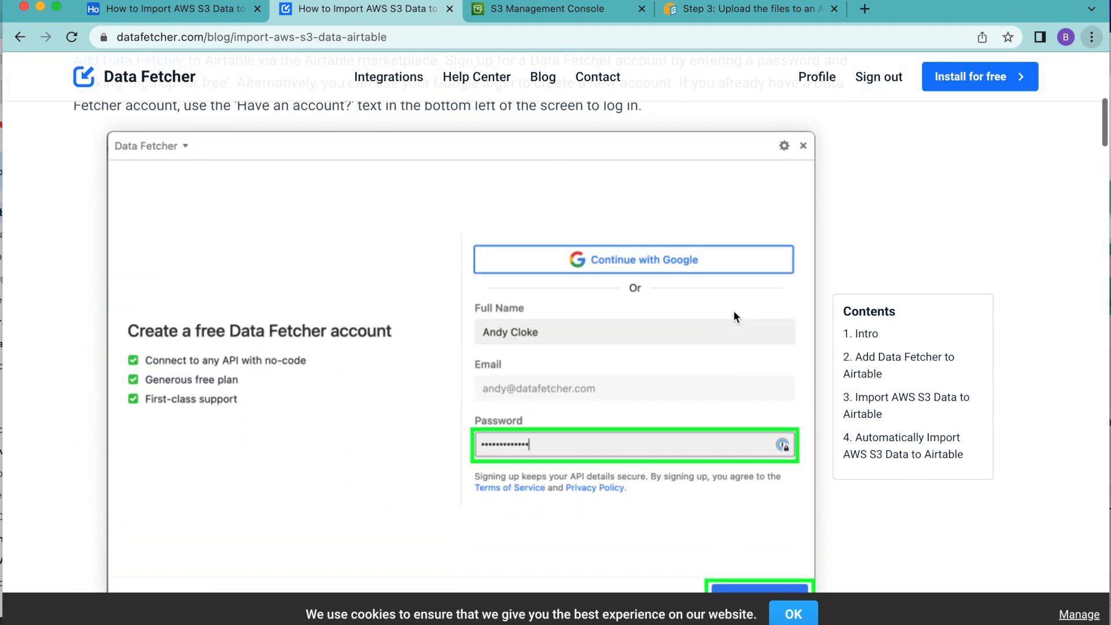
scroll(734, 310, "down", 15)
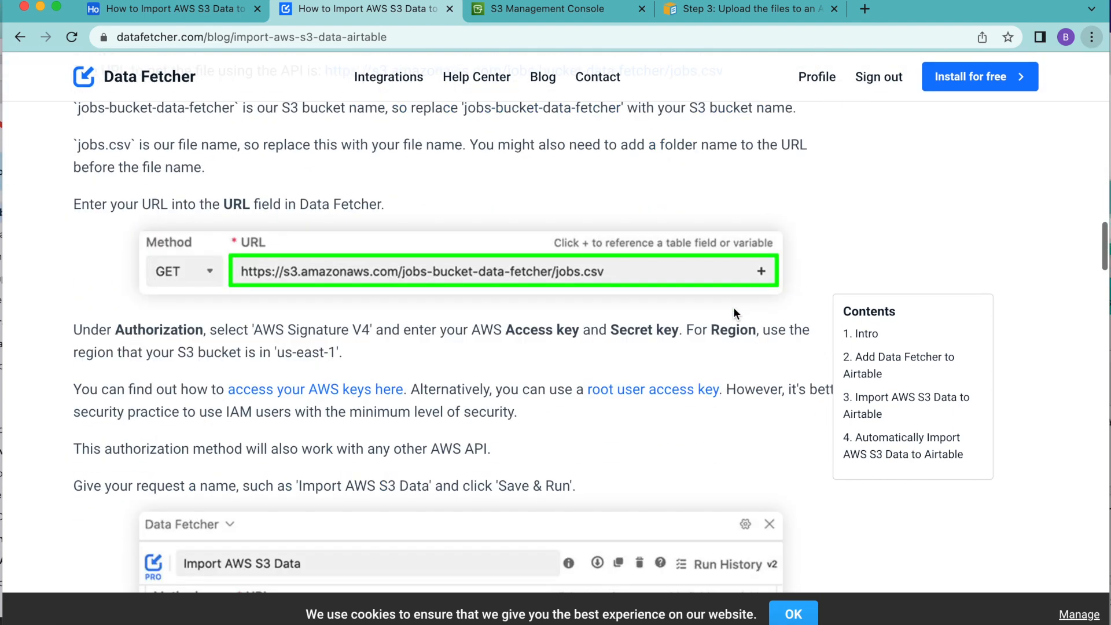